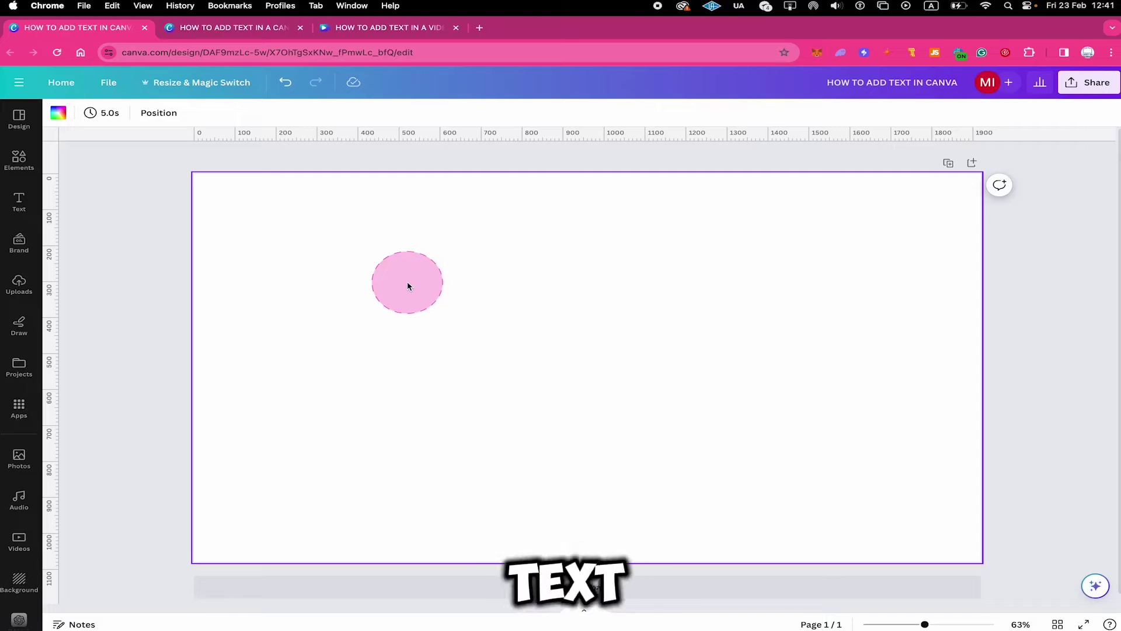
Add a paragraph text box to the blank page and start replacing its placeholder with "my"
drag(408, 284, 486, 253)
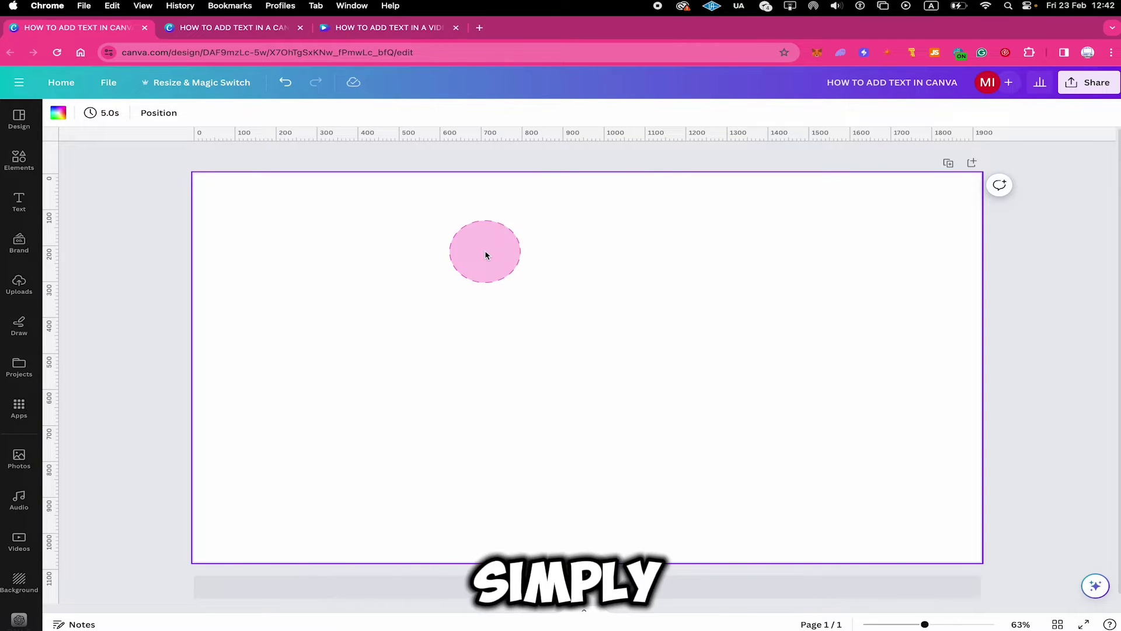
key(t)
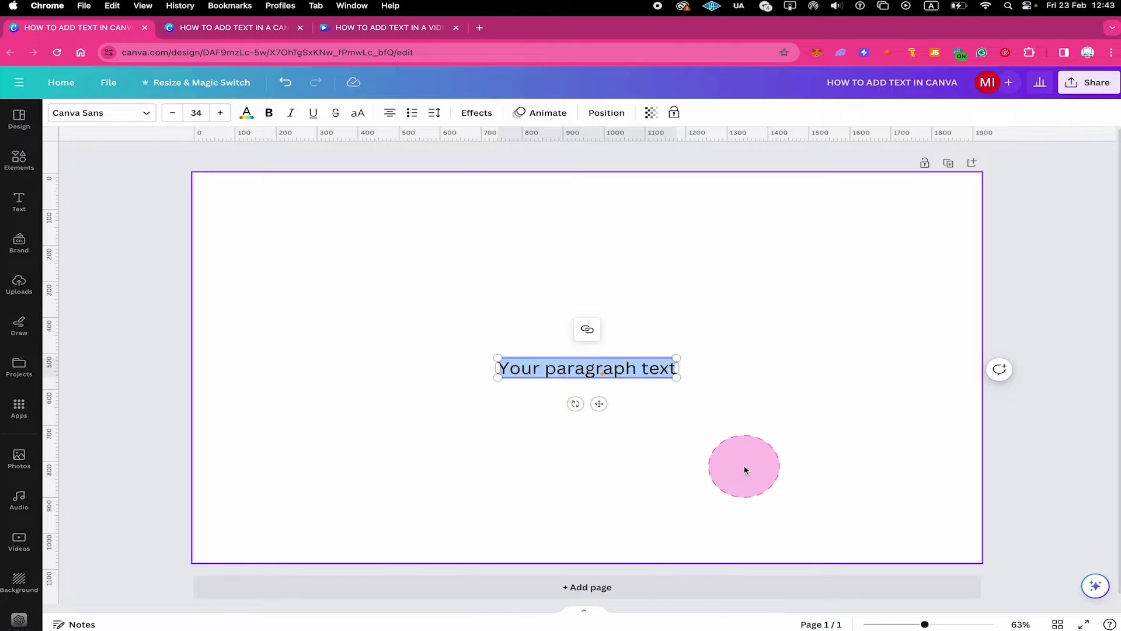
text(my)
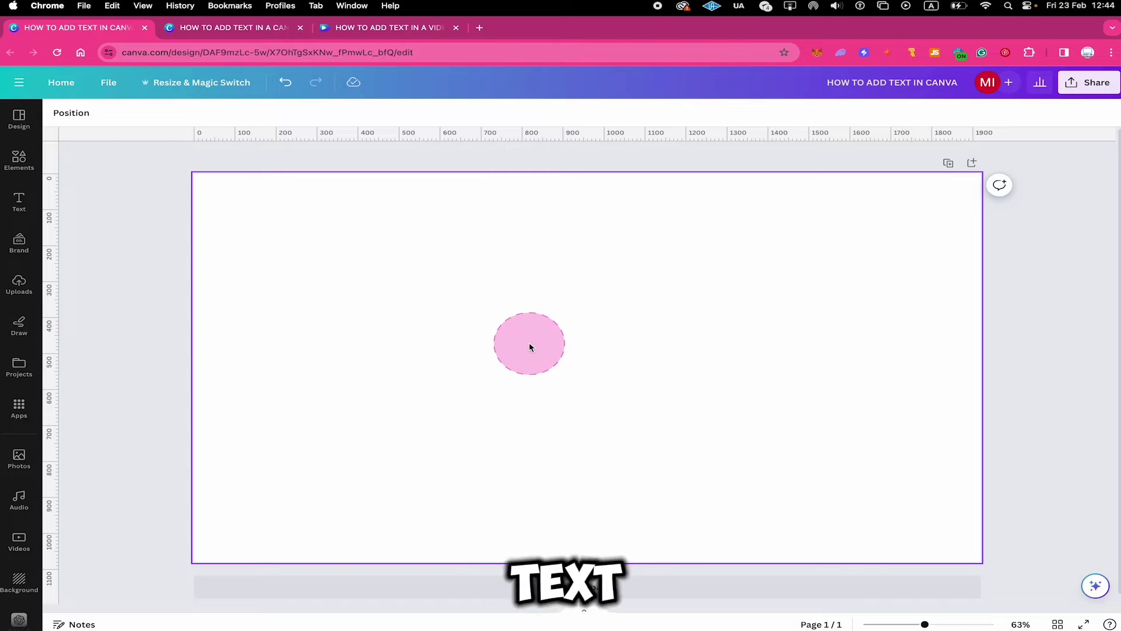
Add a default heading, a subheading and a little bit of body text to the page
click(19, 200)
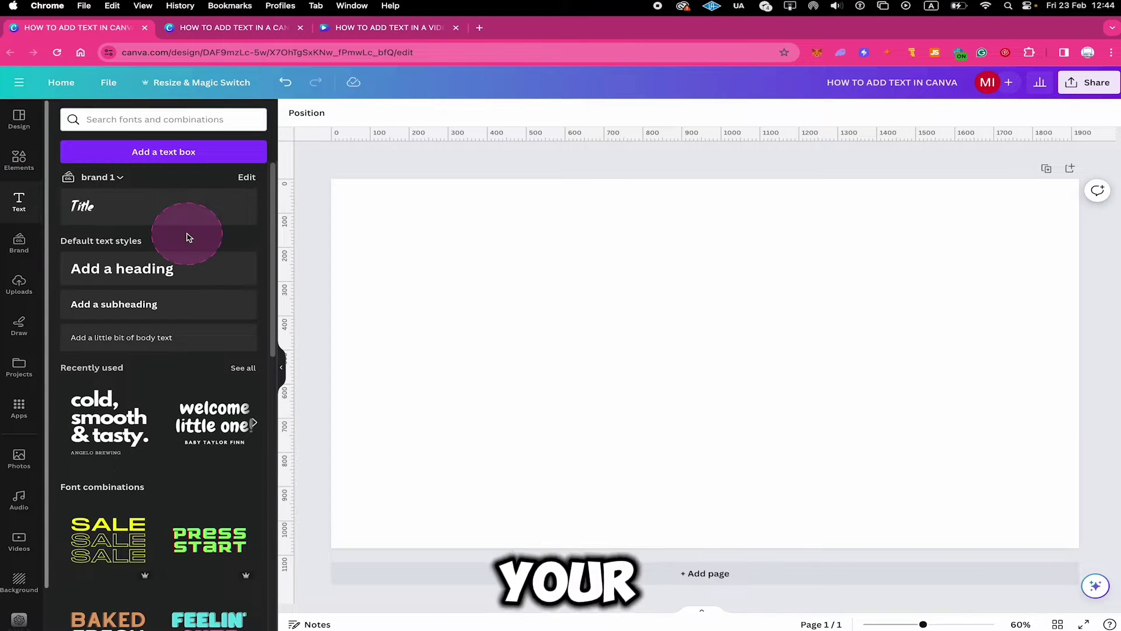
click(180, 267)
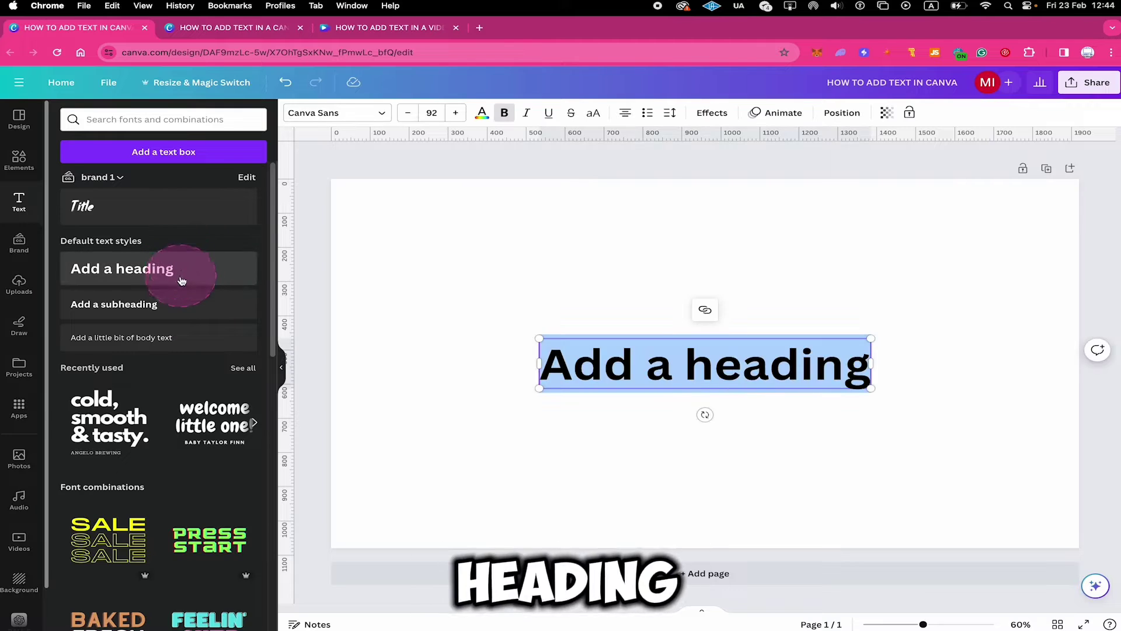
click(186, 307)
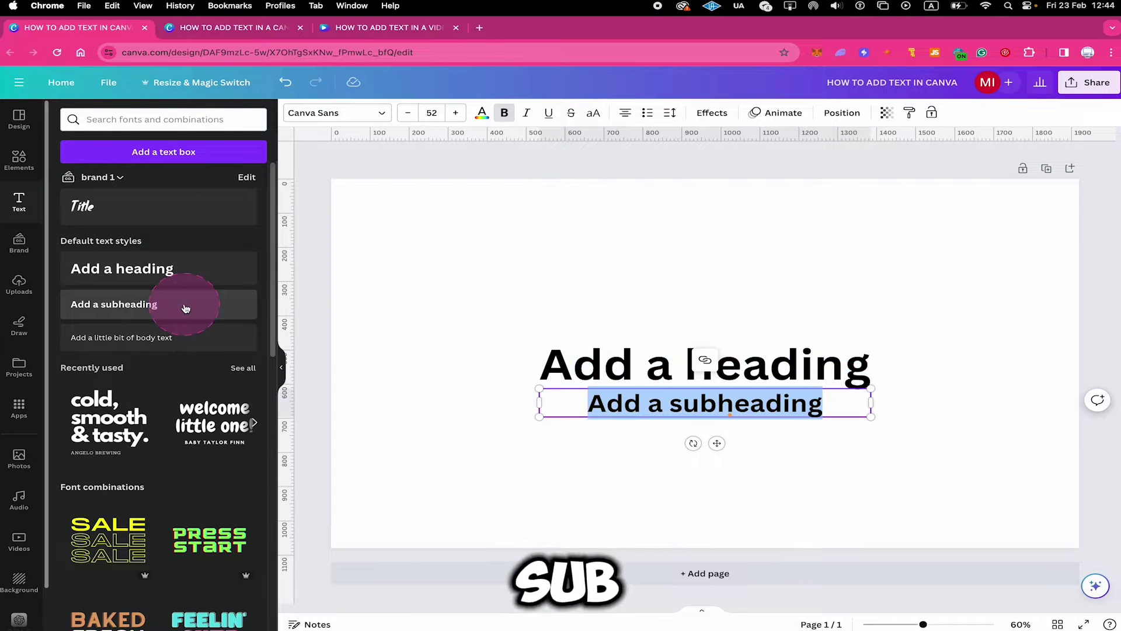
click(180, 339)
click(981, 474)
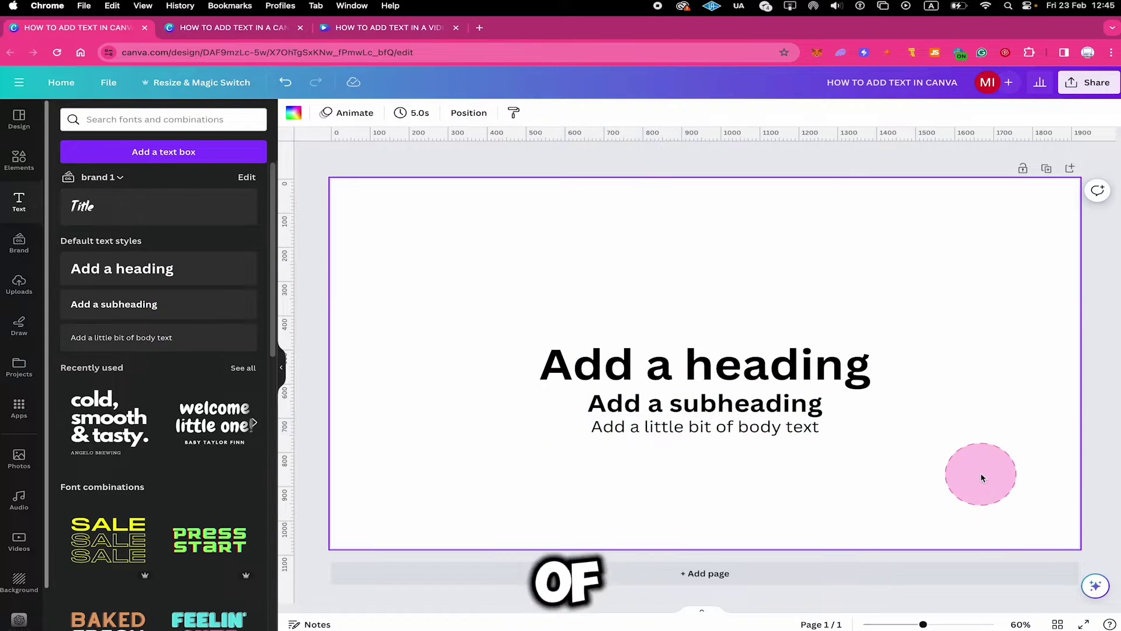
Compare the font sizes of the heading, subheading and body text by selecting each one in turn
click(756, 354)
click(751, 398)
click(740, 432)
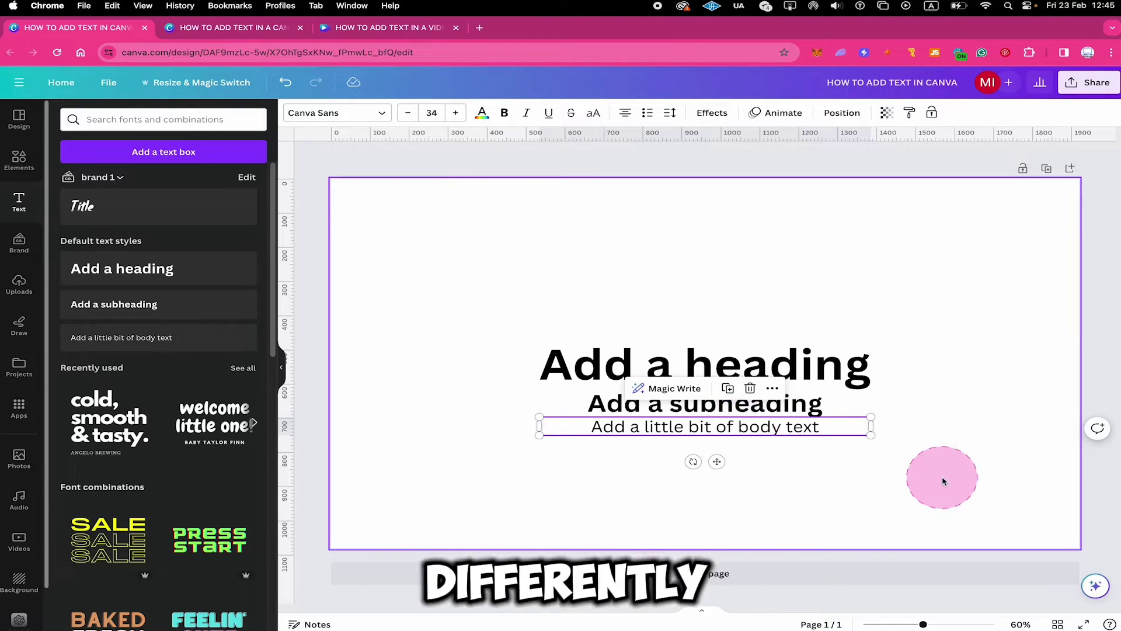
click(671, 344)
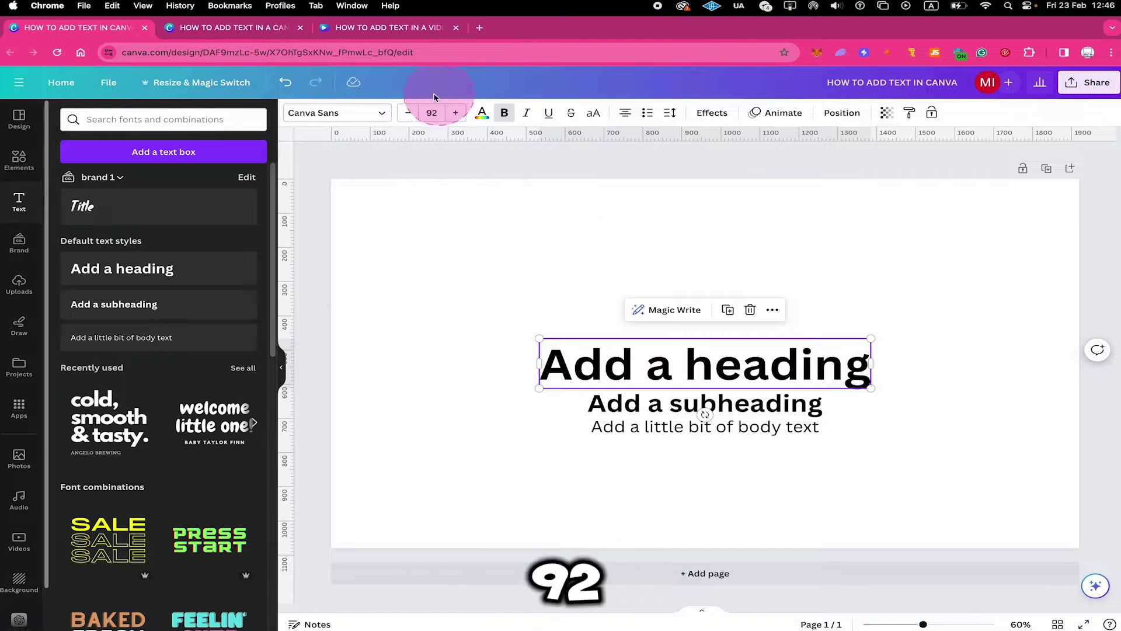
click(724, 399)
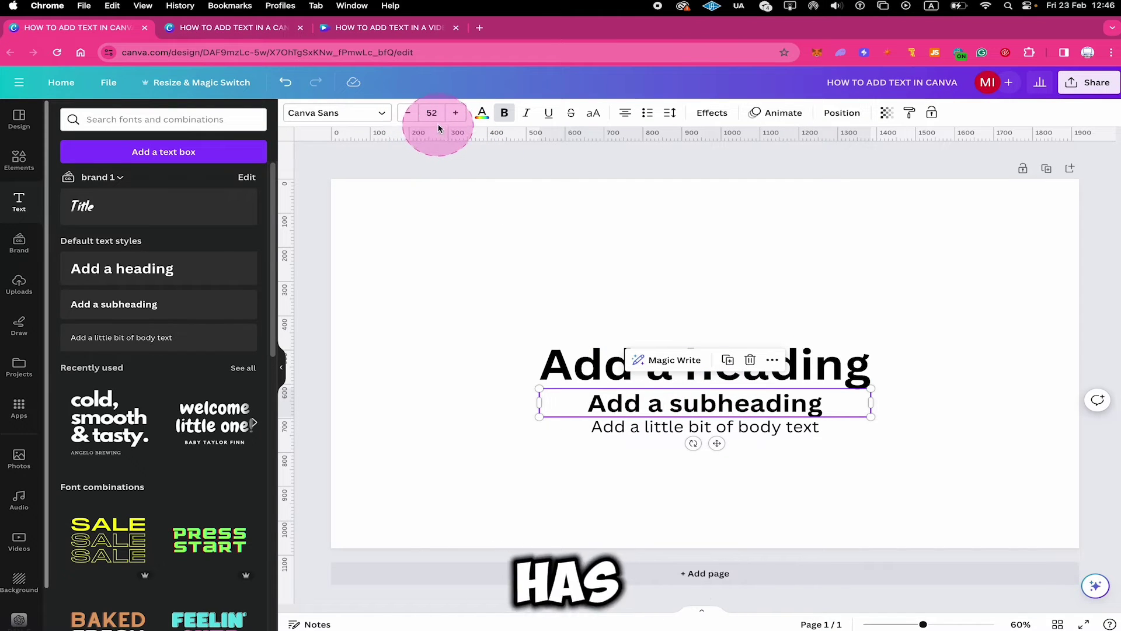
click(570, 361)
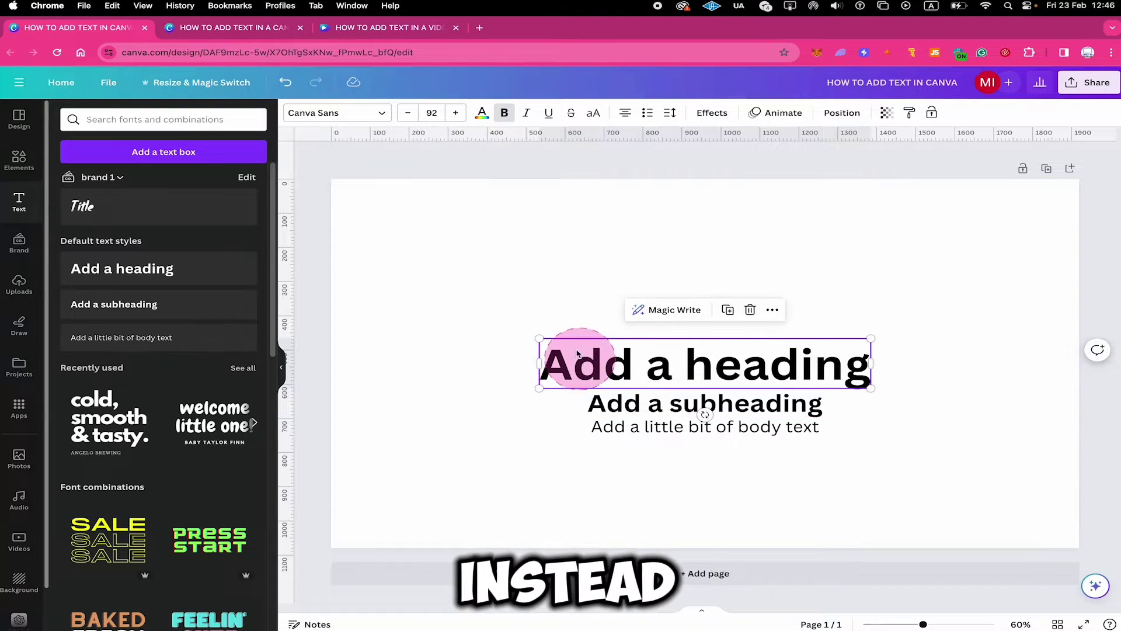
click(634, 428)
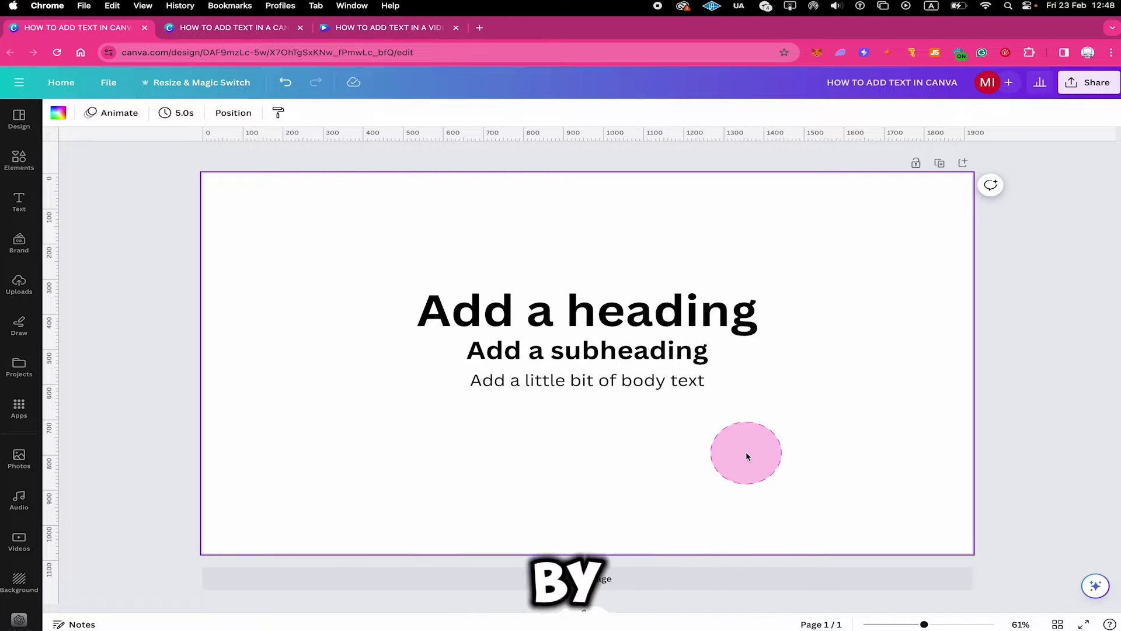
Replace the heading with "THIS IS MY TITLE" and place it near the page's upper-left corner
double_click(601, 309)
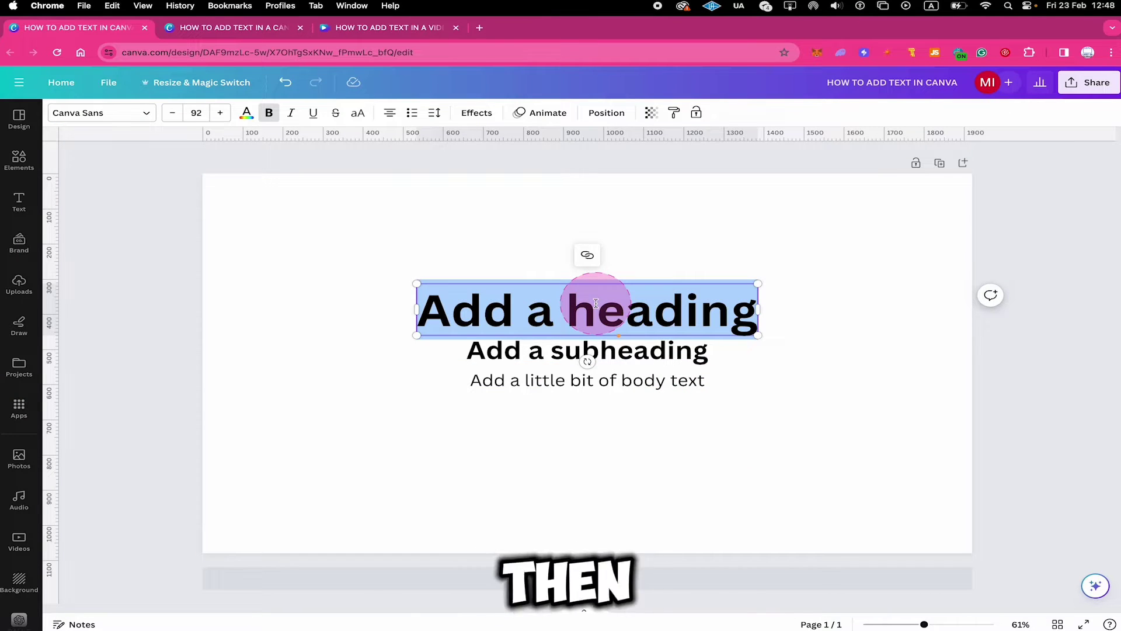
text(THIS)
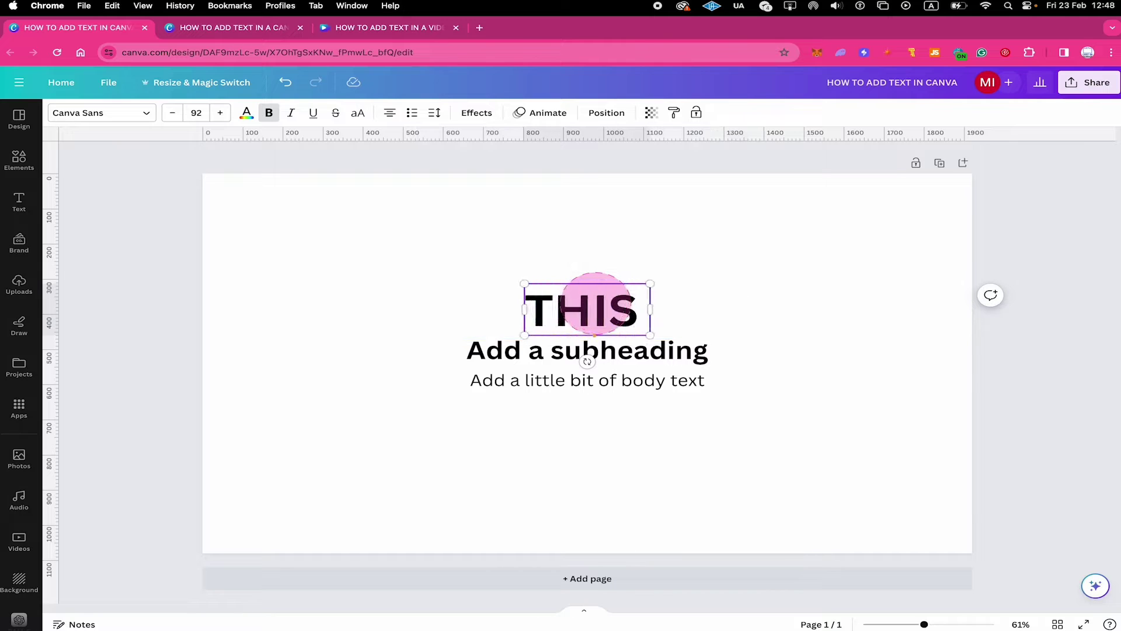
text( IS MY TITLE)
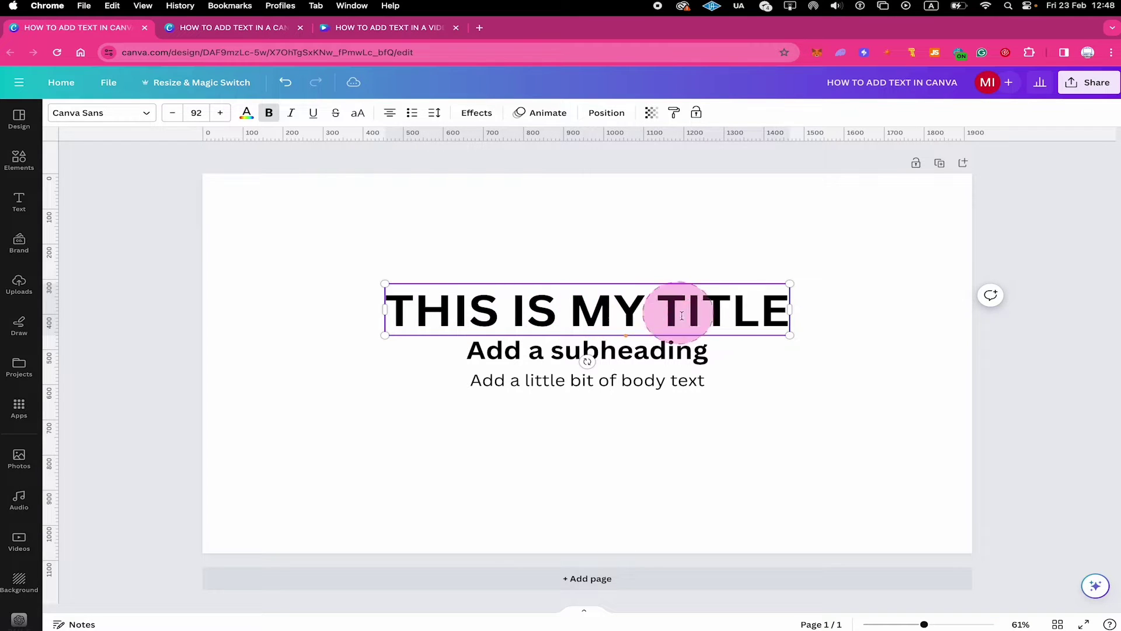
key(Escape)
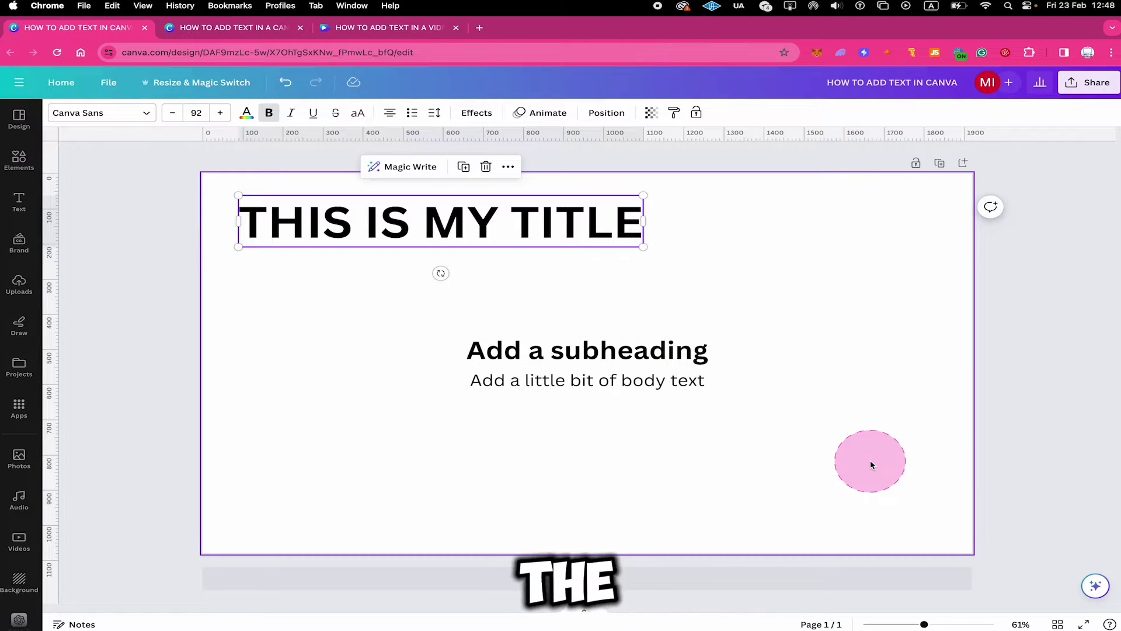
Replace the subheading with "THIS IS MY SUBHEADING" and move it directly below the title
click(640, 345)
click(642, 342)
text(THIS IS)
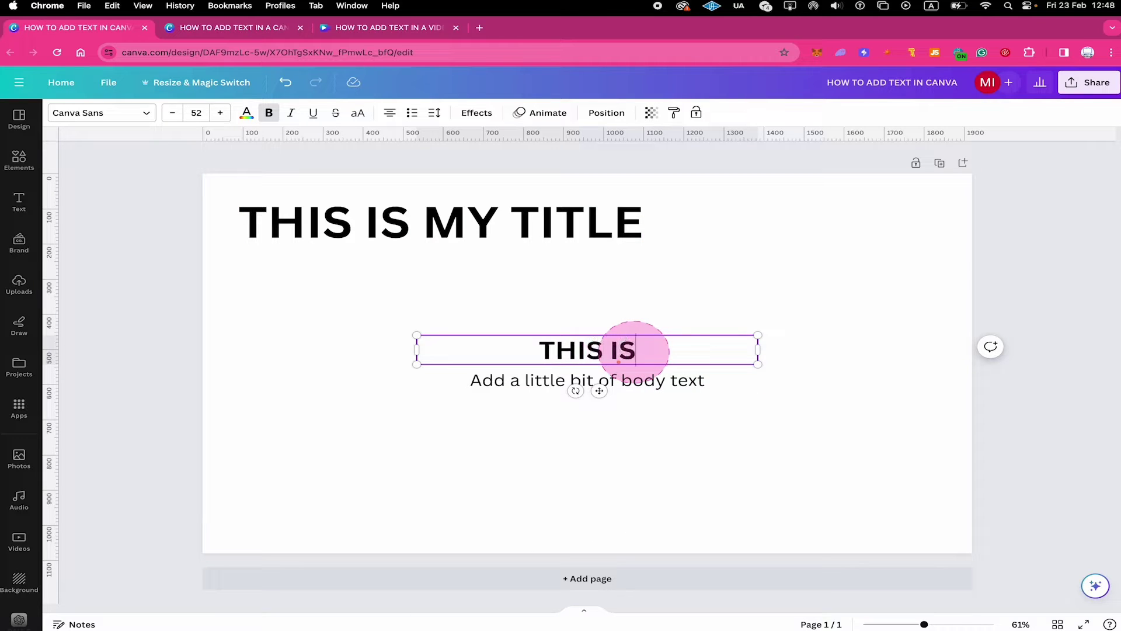
text( MY SUBHEDD)
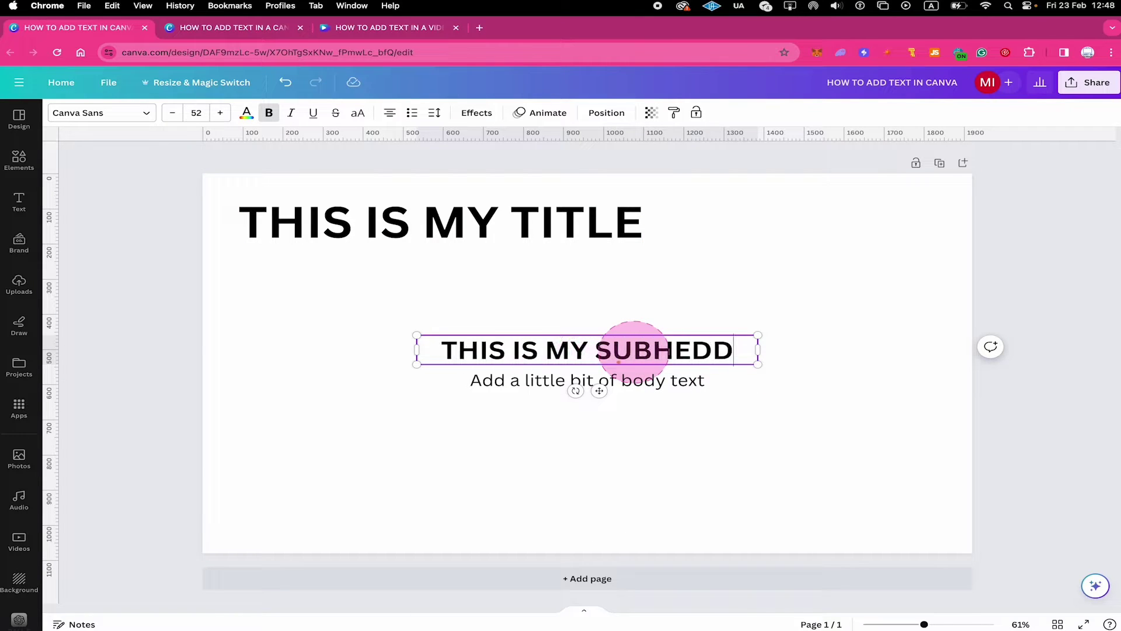
key(BackSpace)
key(BackSpace)
text(ADING)
click(698, 403)
drag(577, 352, 380, 291)
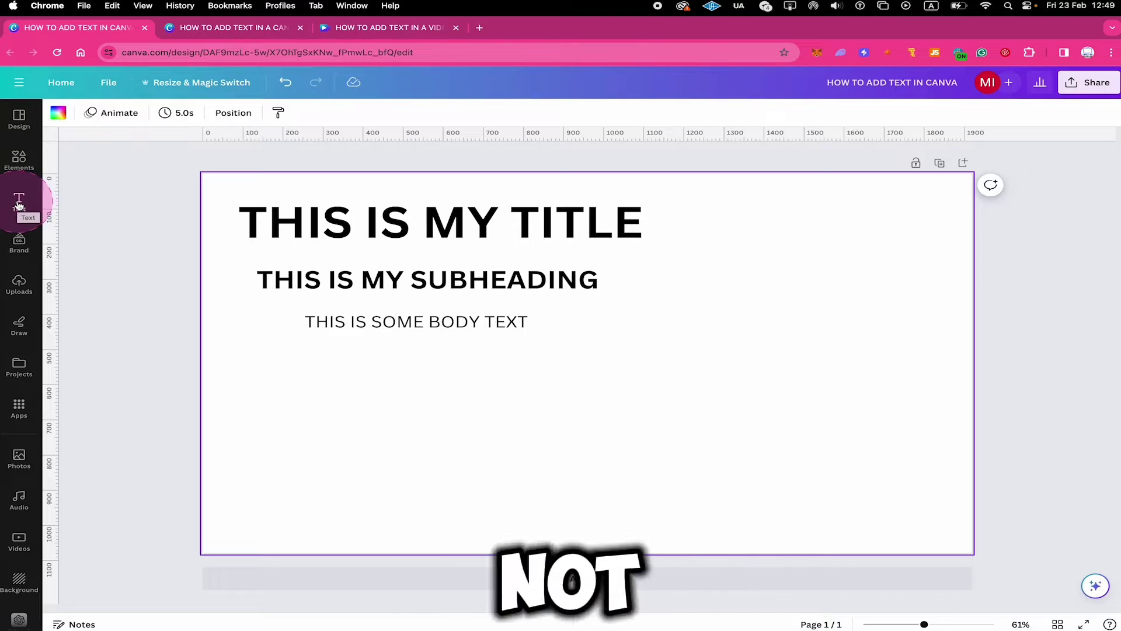
Delete the title, subheading and body text from the page together
drag(270, 201, 572, 403)
key(Delete)
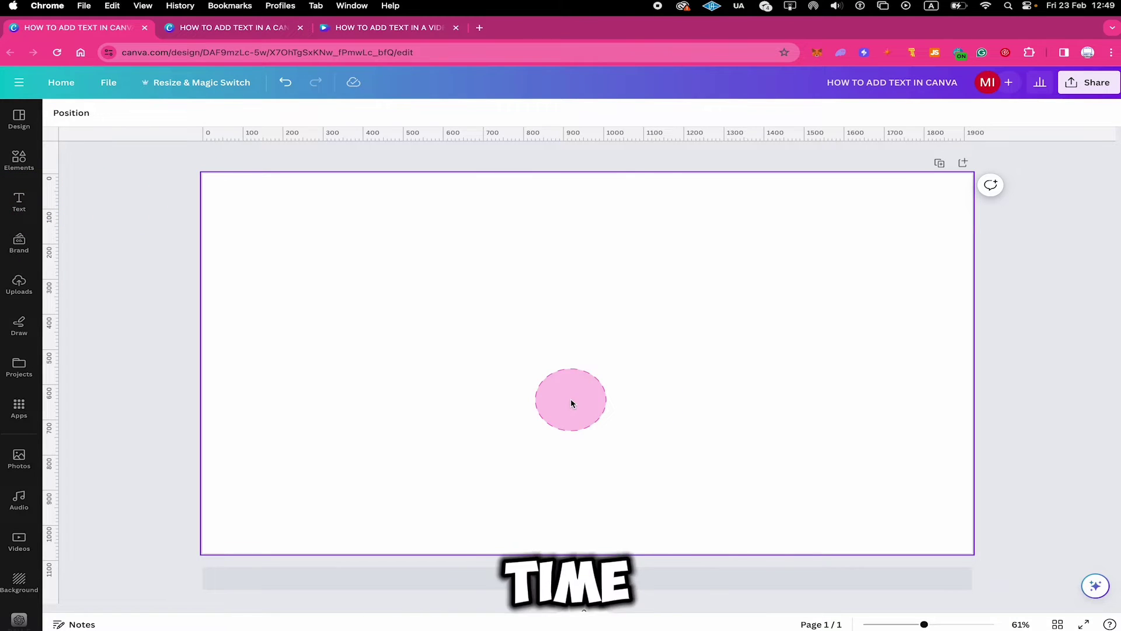
Add a new paragraph text box to the empty page and make its text bold
key(t)
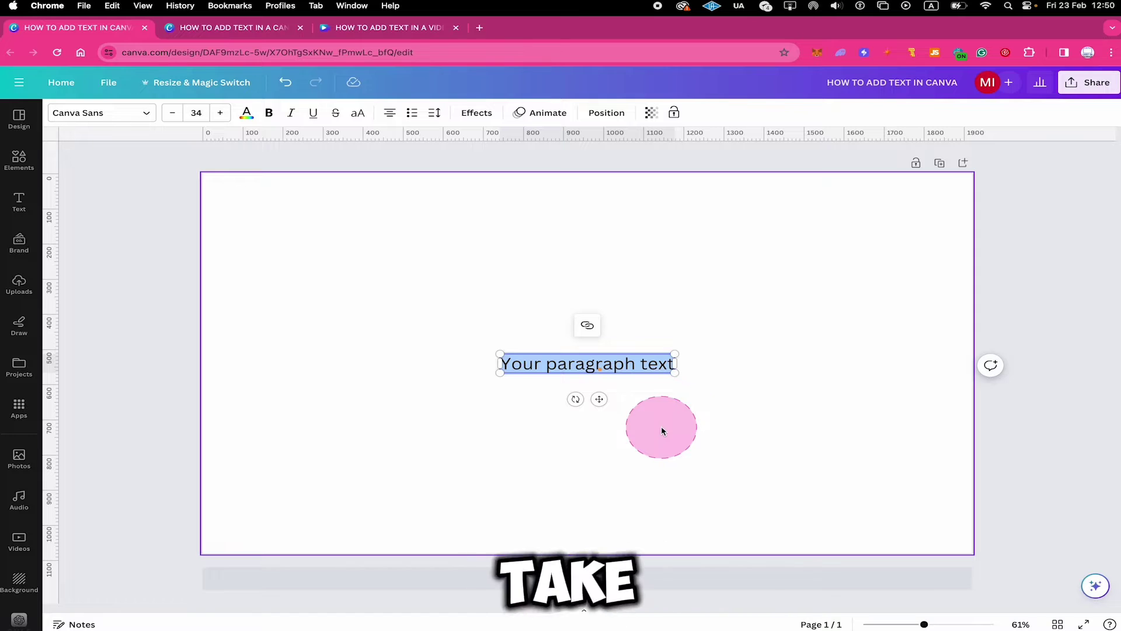
click(661, 430)
double_click(598, 373)
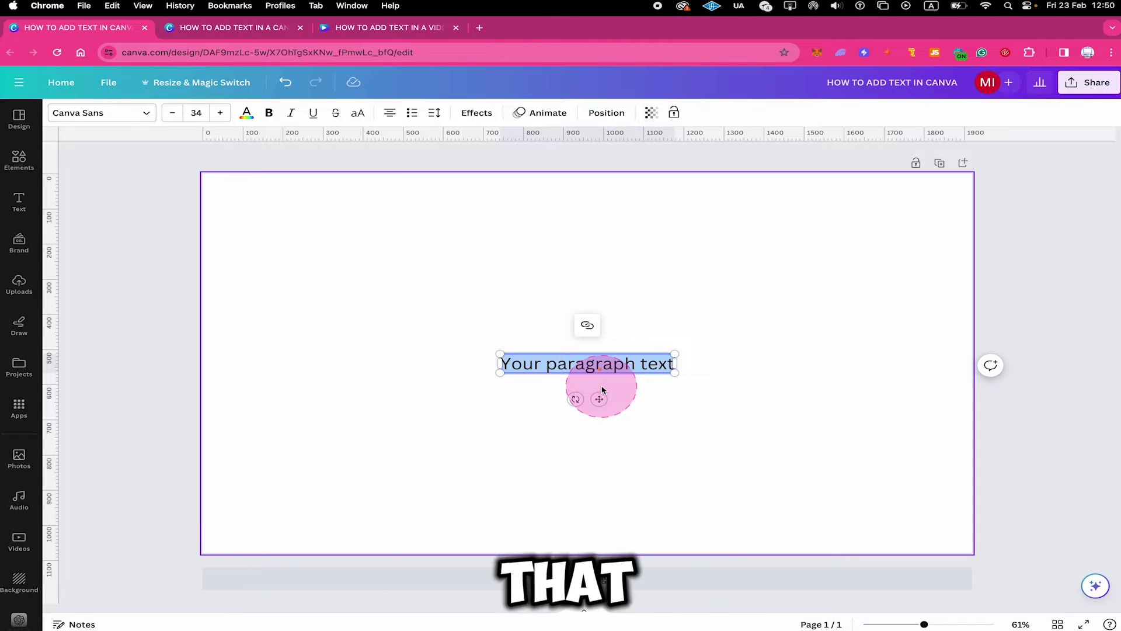
click(711, 468)
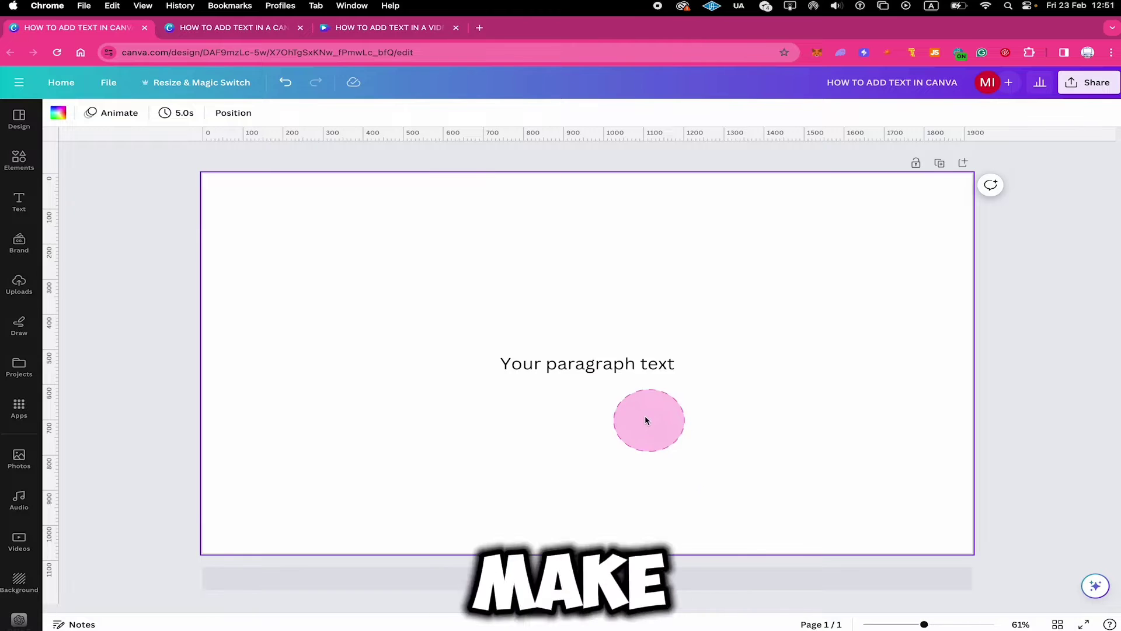
double_click(584, 365)
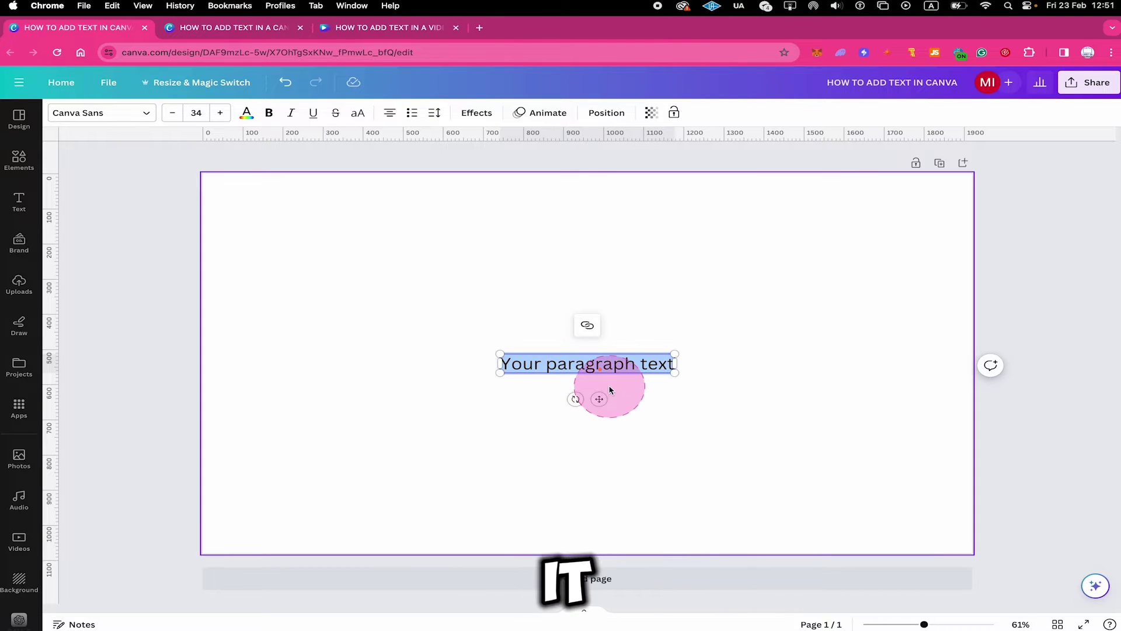
click(268, 113)
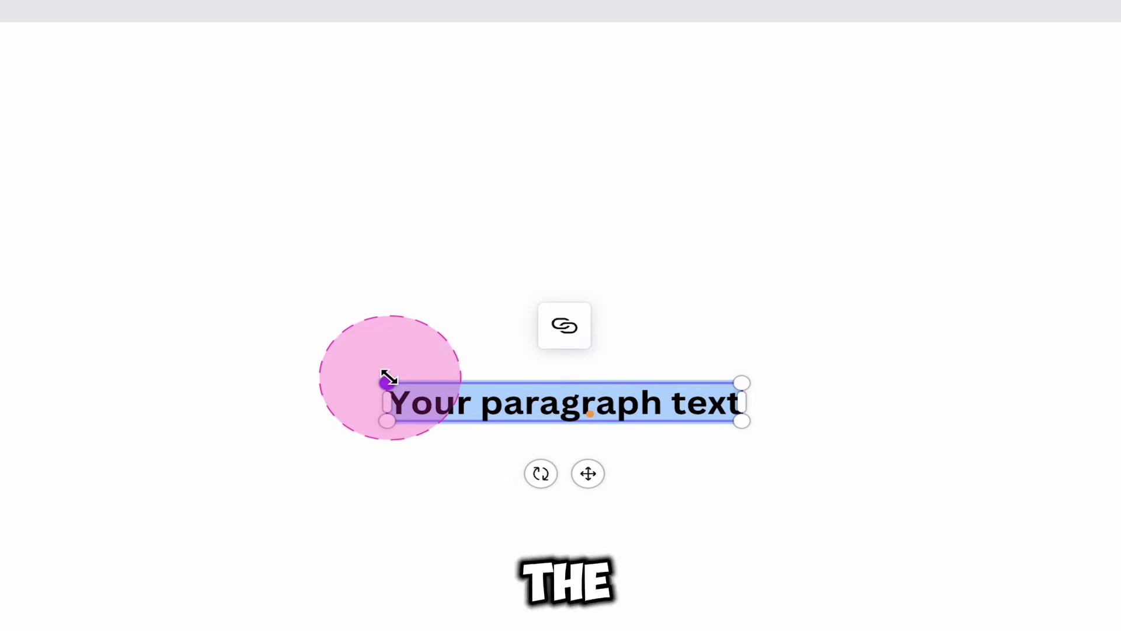
Enlarge the bold paragraph text by its upper corners to a font size of about 91.5
drag(388, 380, 143, 73)
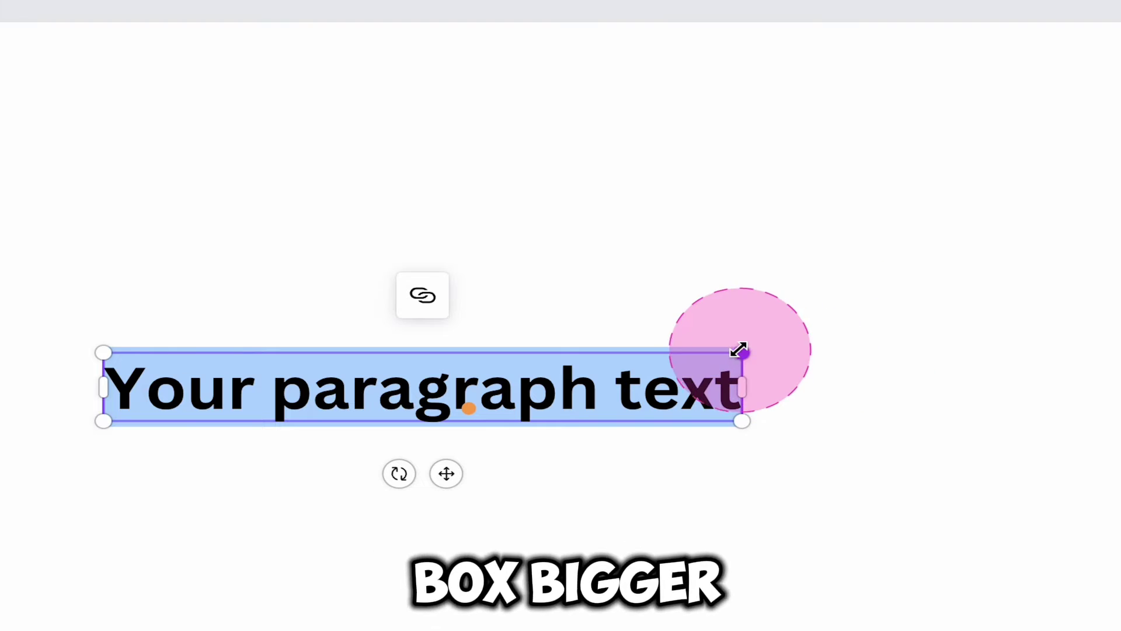
drag(742, 352, 967, 250)
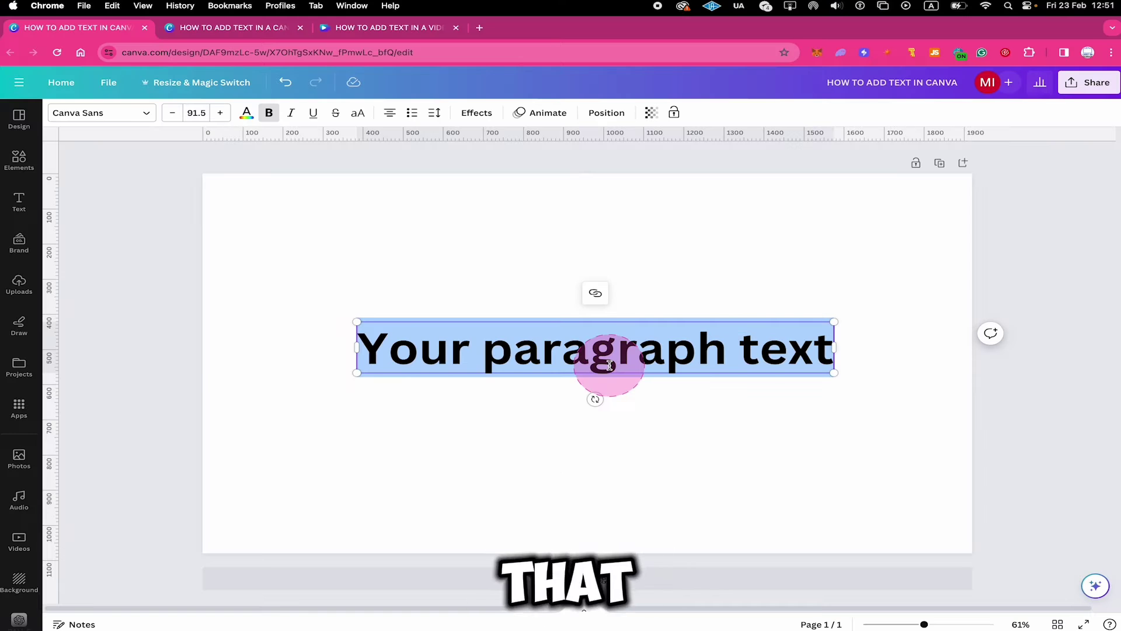
click(742, 450)
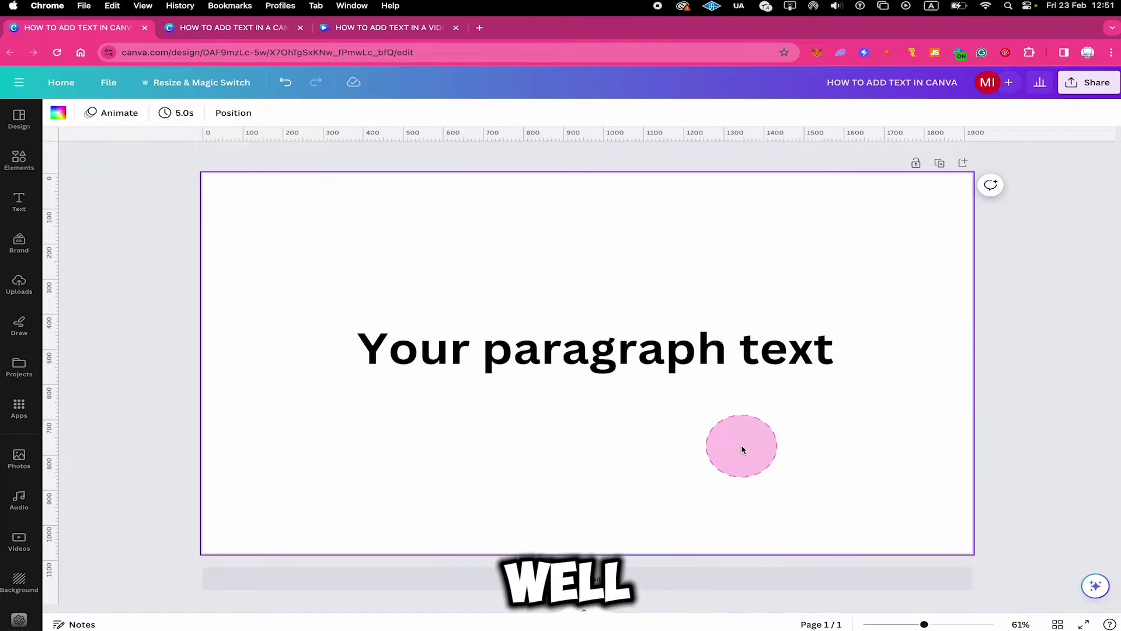
Browse the list of available fonts for the enlarged paragraph text
click(611, 350)
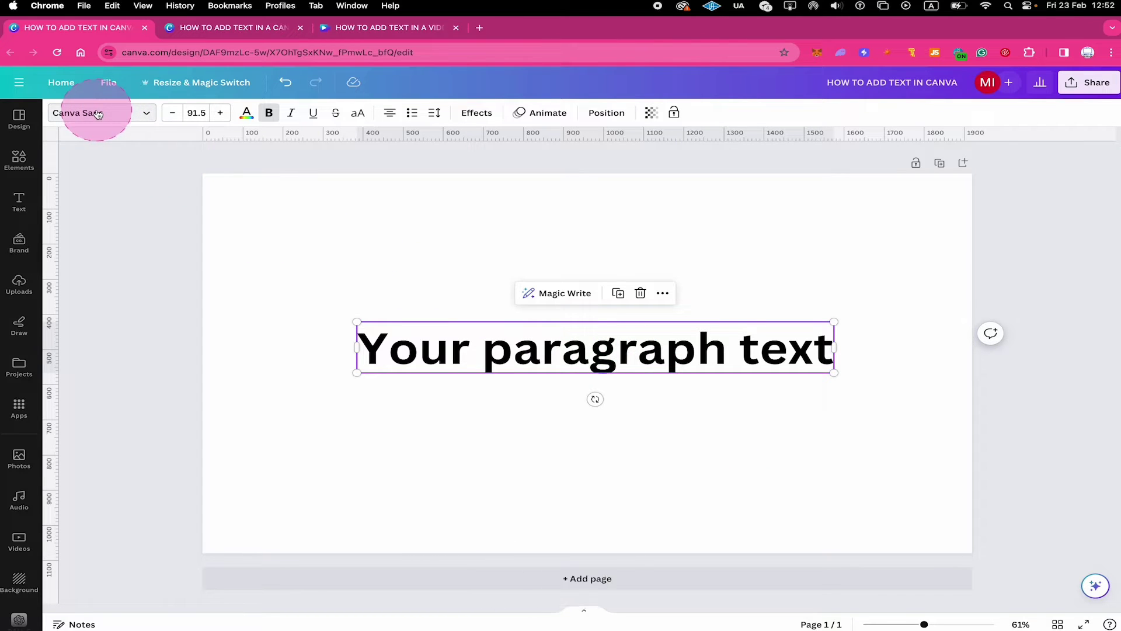
click(75, 112)
scroll(166, 210, down, 10)
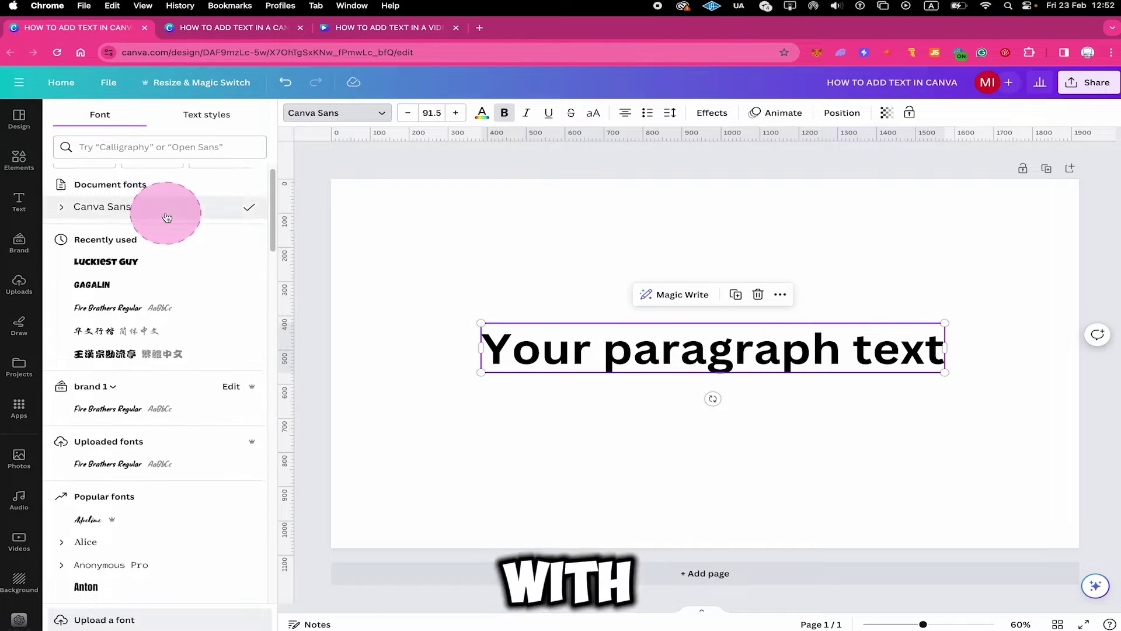
scroll(172, 245, down, 7)
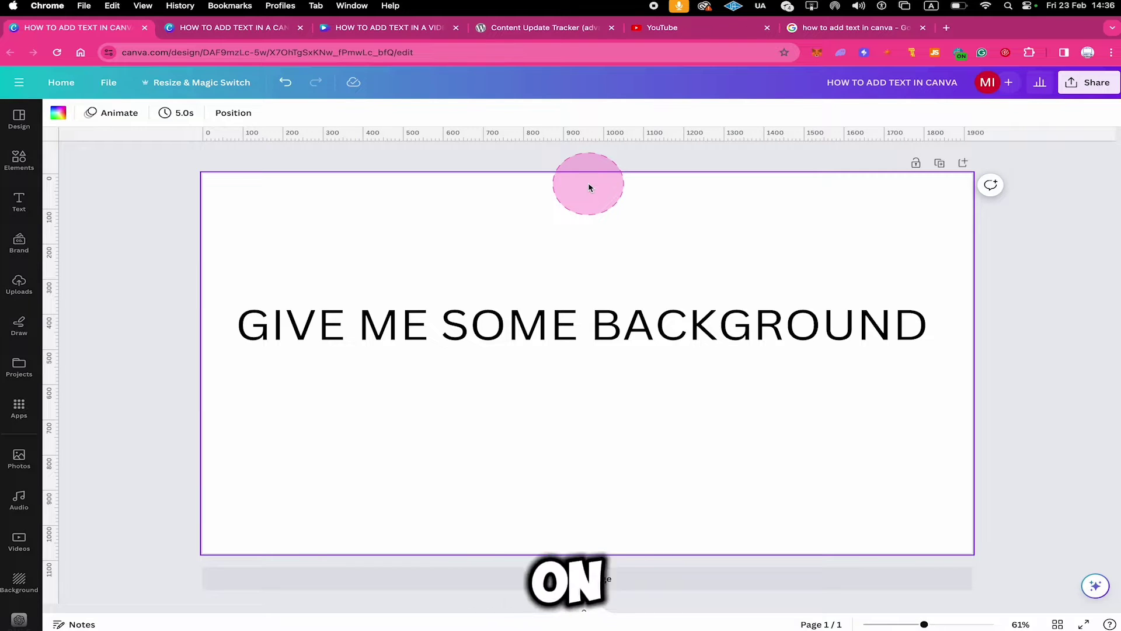
Apply the Background effect to the "GIVE ME SOME BACKGROUND" text
click(562, 318)
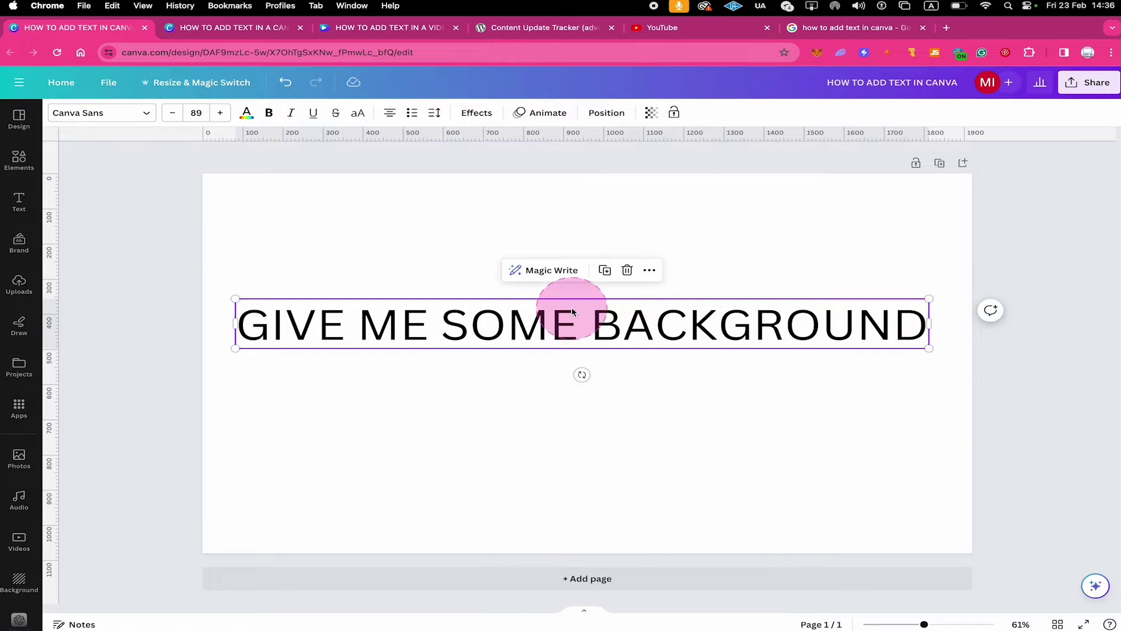
click(476, 113)
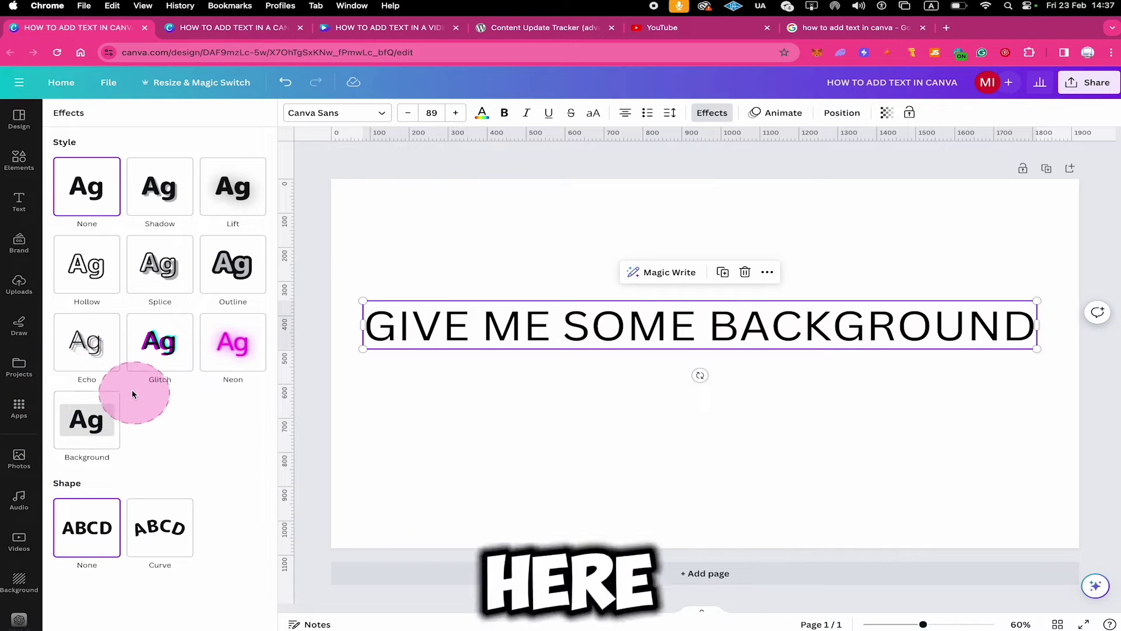
click(91, 421)
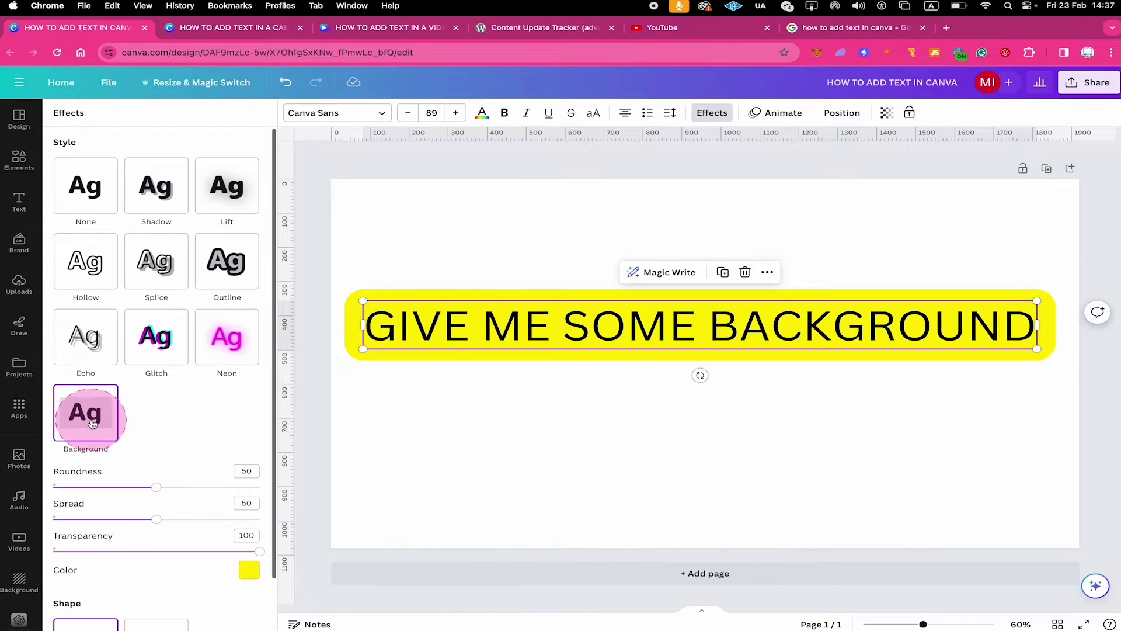
scroll(92, 423, down, 1)
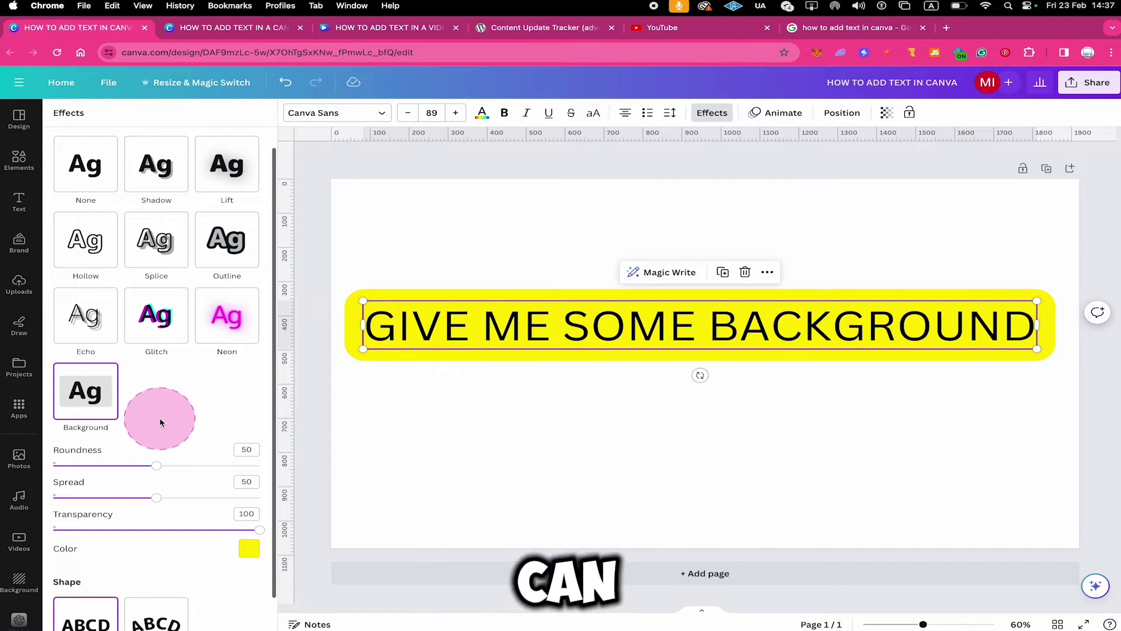
Set the text background effect's roundness to 78, spread to 84 and transparency to 57
drag(156, 466, 215, 465)
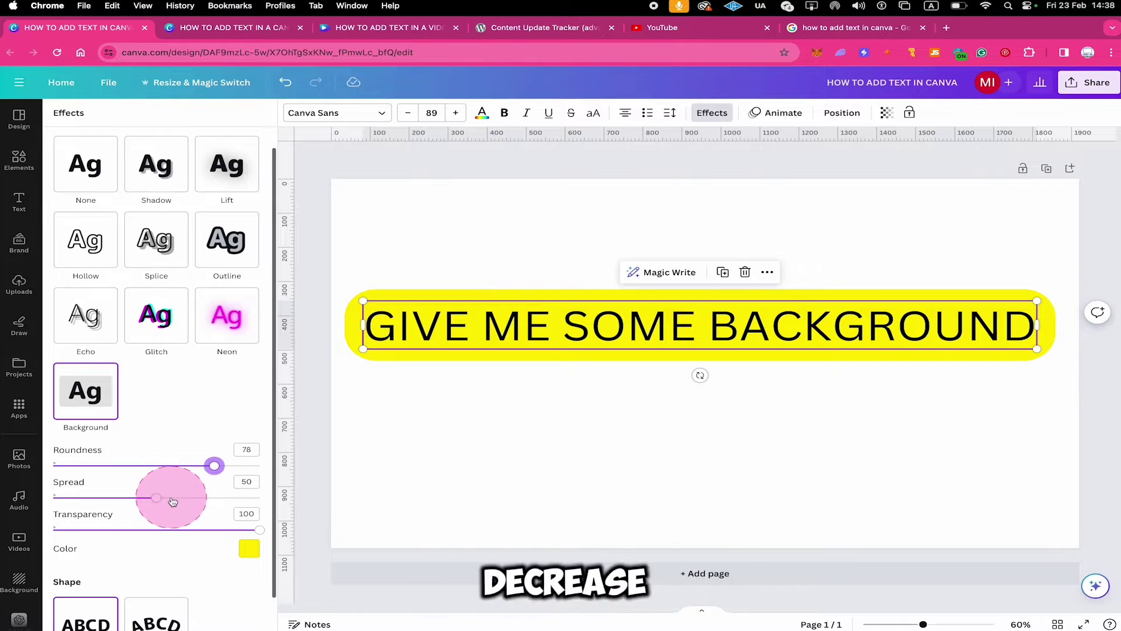
drag(161, 502, 226, 497)
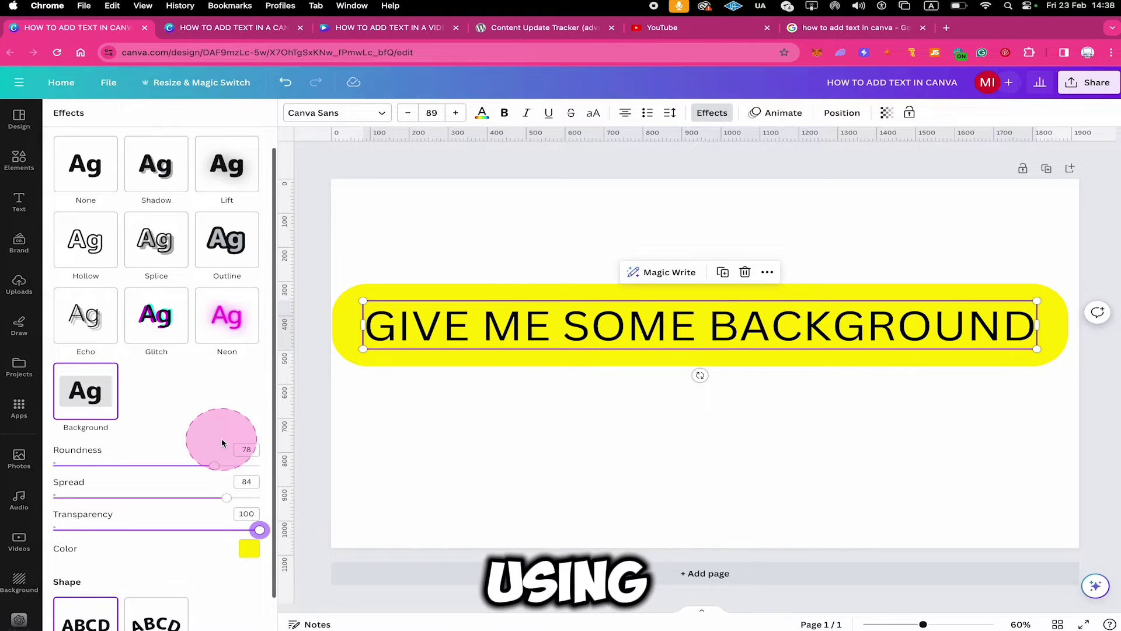
drag(258, 530, 170, 530)
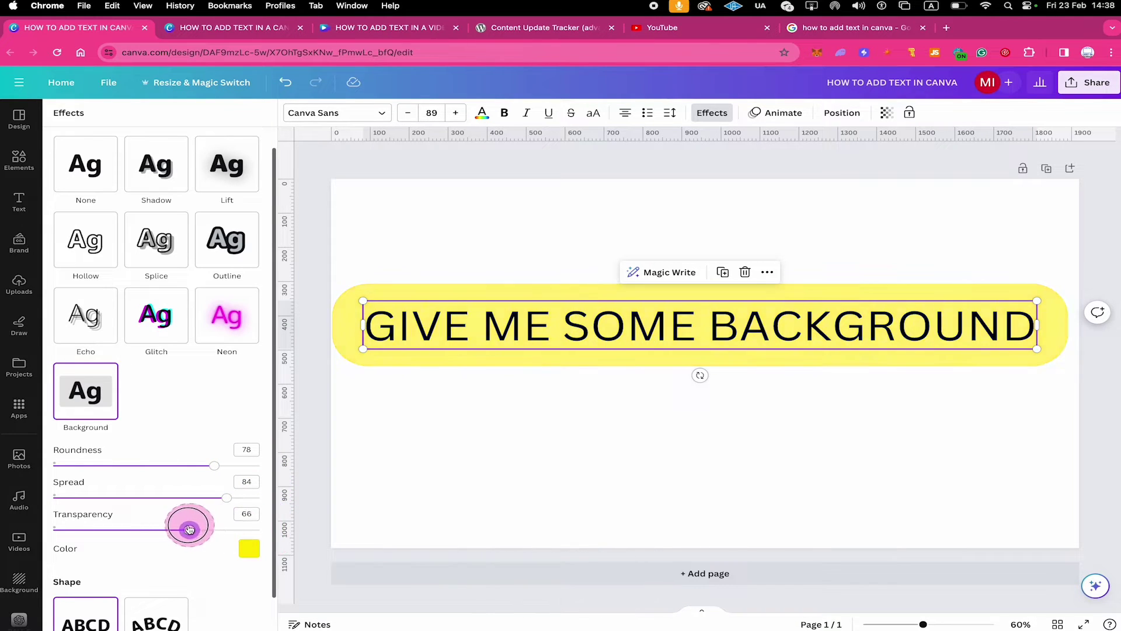
Change the text background effect's color to Light blue #38b6ff from the default solid colors
scroll(195, 438, down, 1)
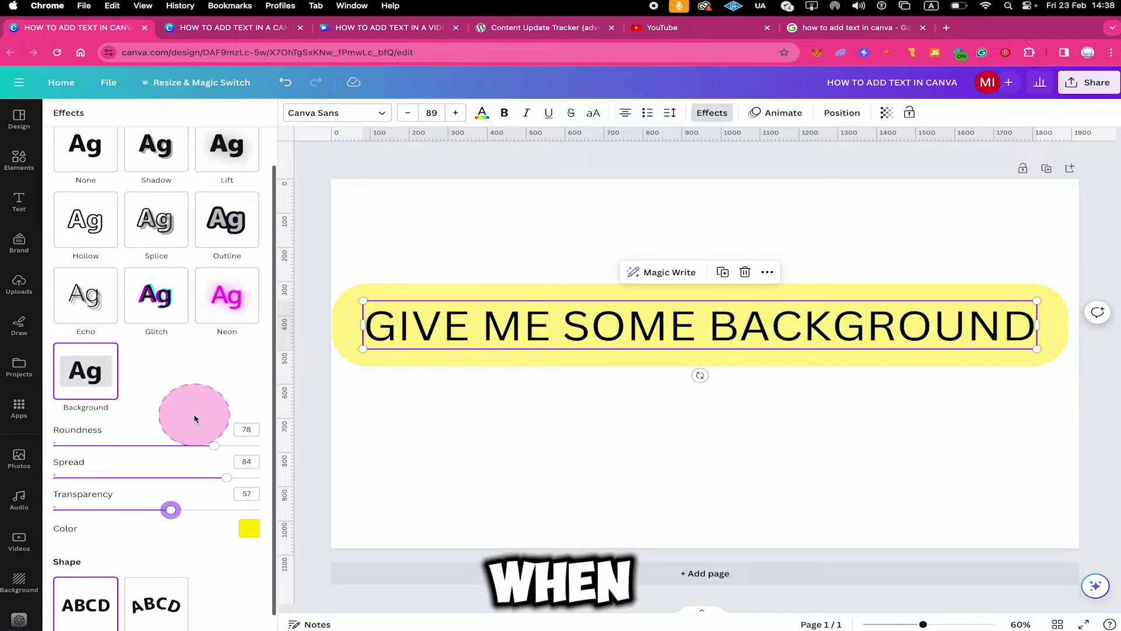
click(250, 530)
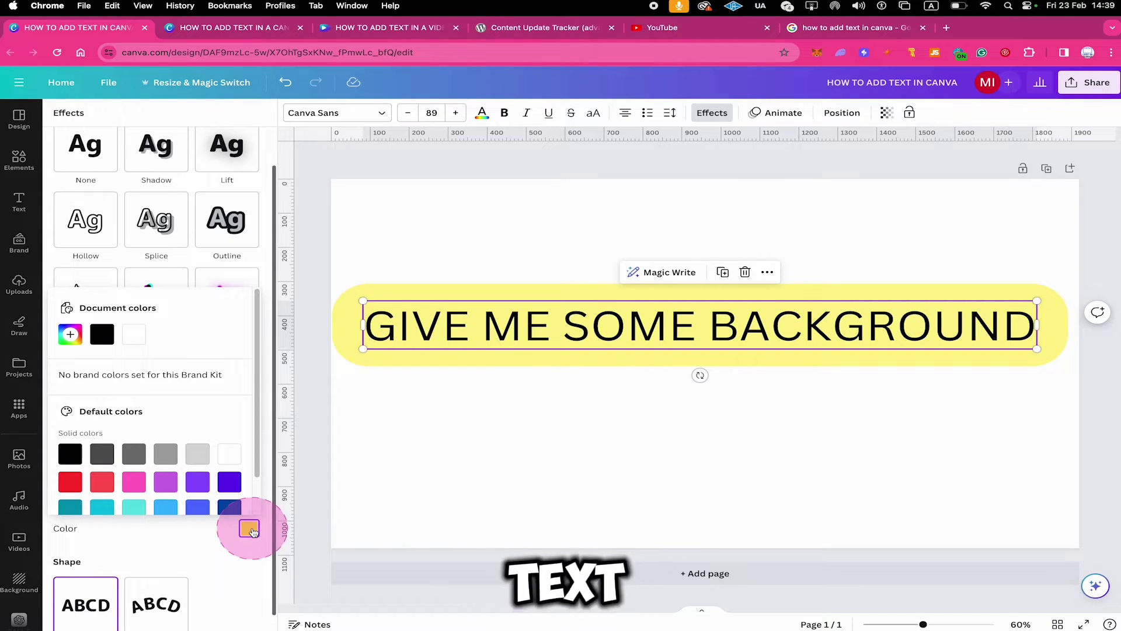
scroll(210, 384, down, 1)
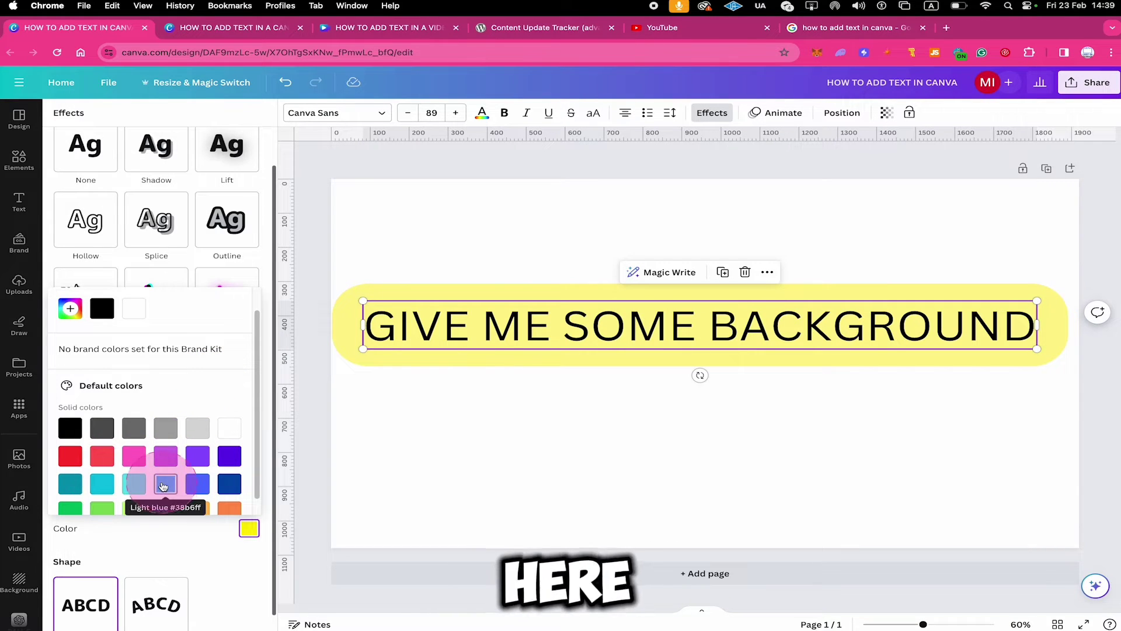
click(167, 484)
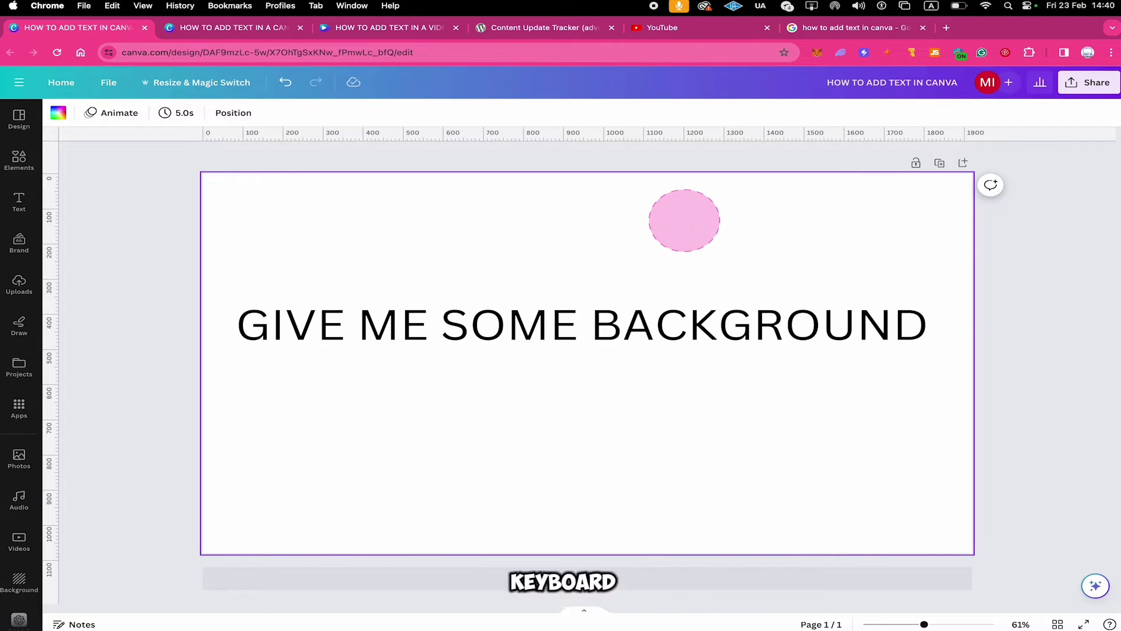
Add a black square shape to the page and arrange it above the "GIVE ME SOME BACKGROUND" text, moving the text lower
key(r)
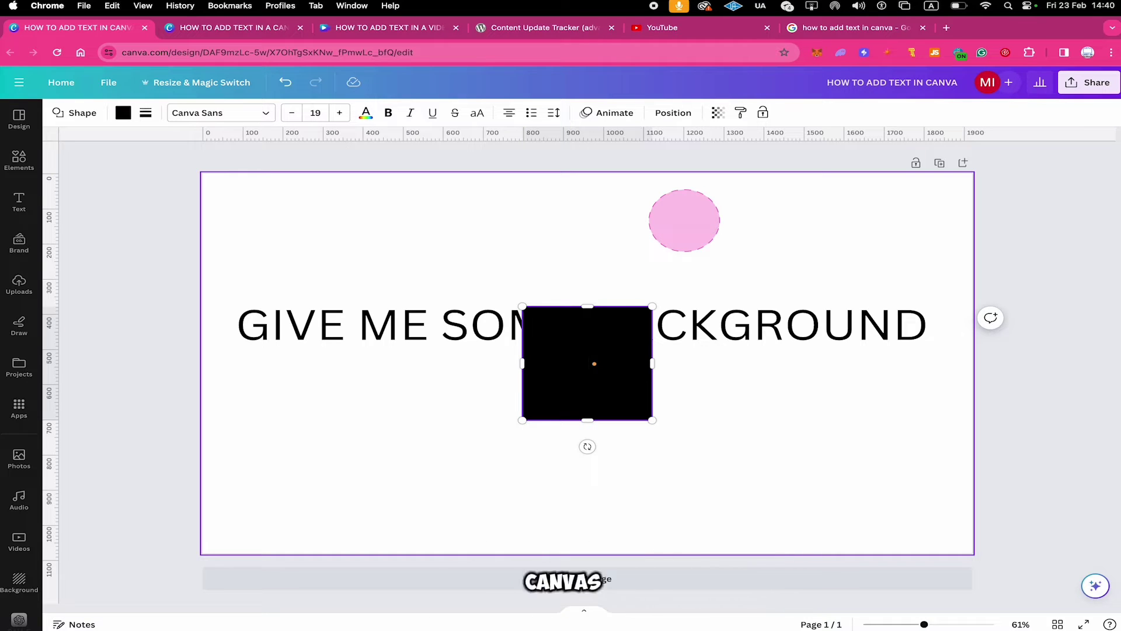
drag(614, 375, 590, 235)
drag(570, 320, 566, 385)
drag(566, 233, 566, 253)
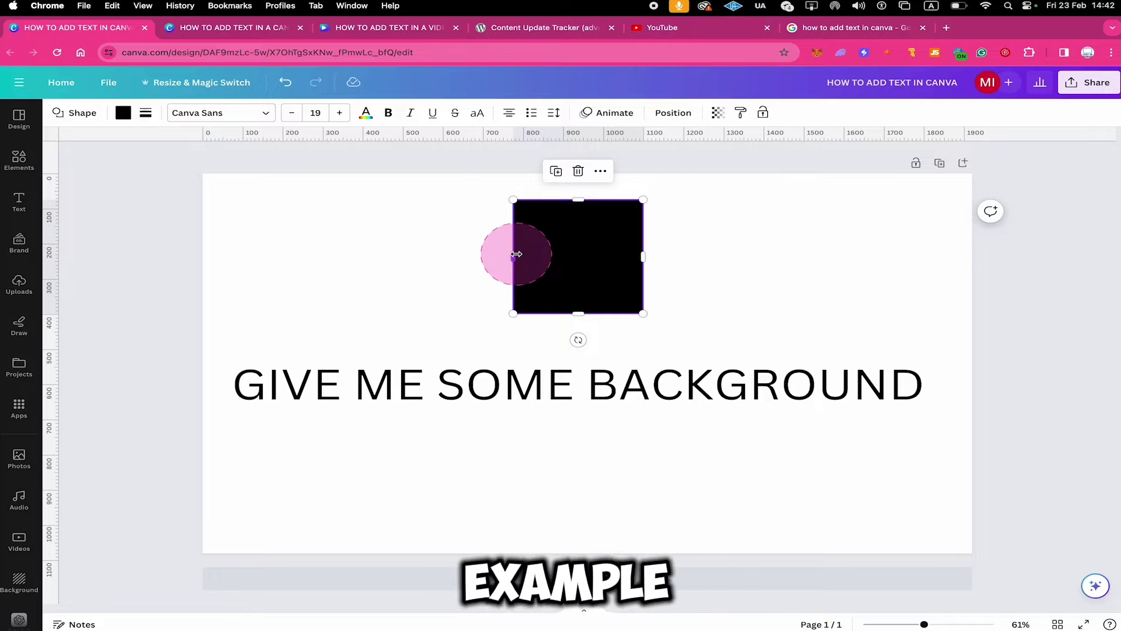
Stretch the black square on both sides to the full width of the text and slightly reduce its height
drag(516, 254, 231, 264)
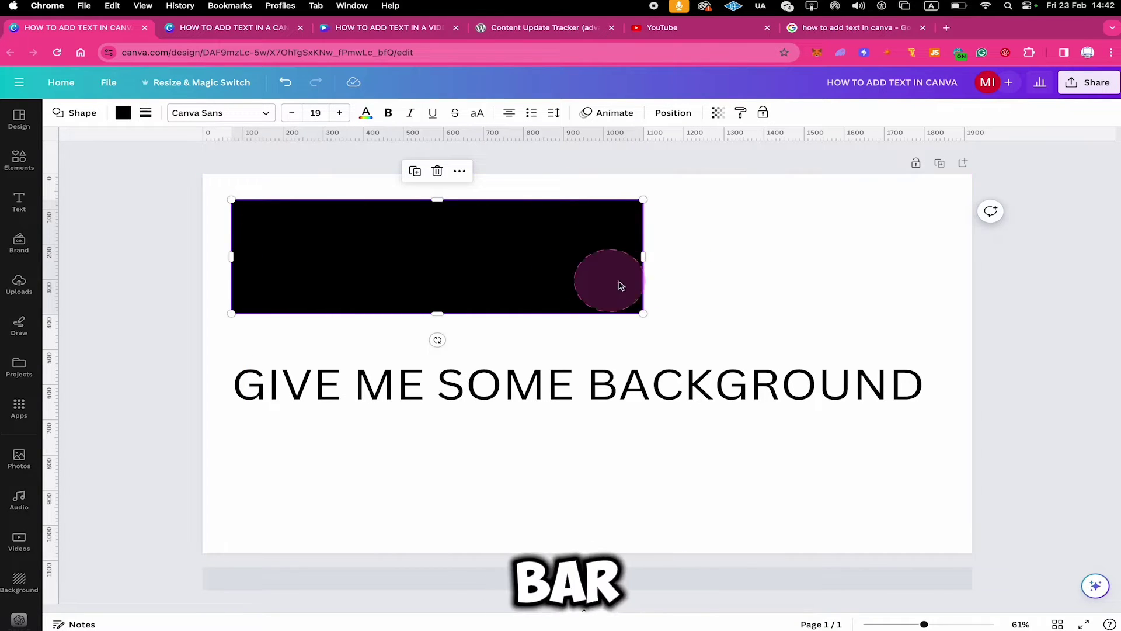
drag(643, 261, 925, 255)
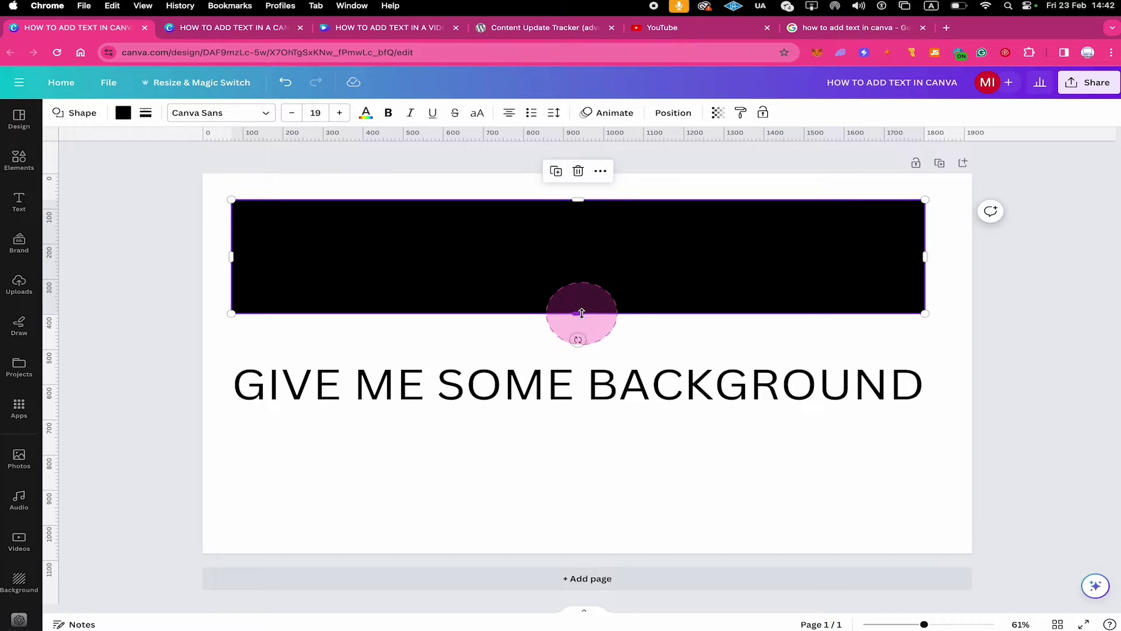
mouse_move(581, 206)
mouse_down()
mouse_move(590, 182)
mouse_move(591, 251)
mouse_move(584, 213)
mouse_up()
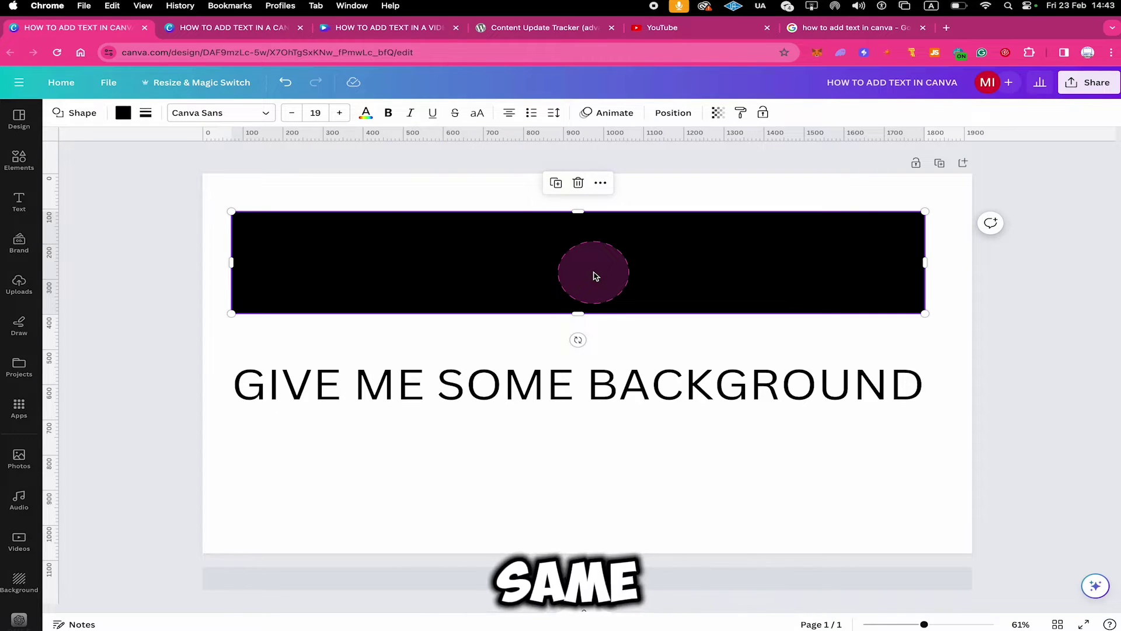
click(688, 191)
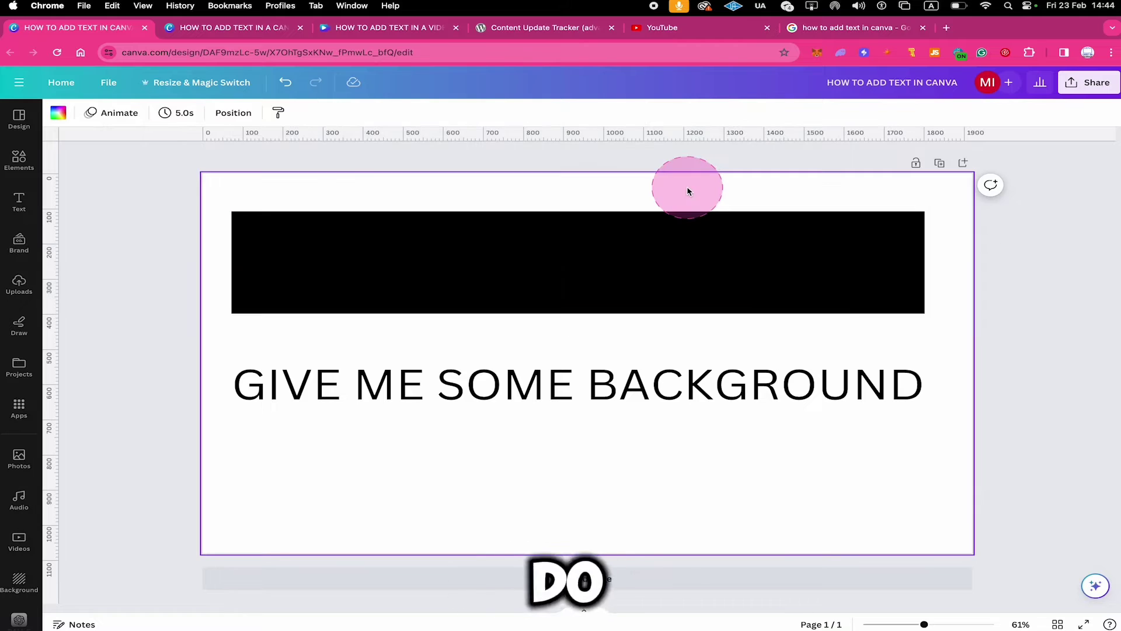
Recolor the black rectangle to Light Gray #d9d9d9
click(562, 261)
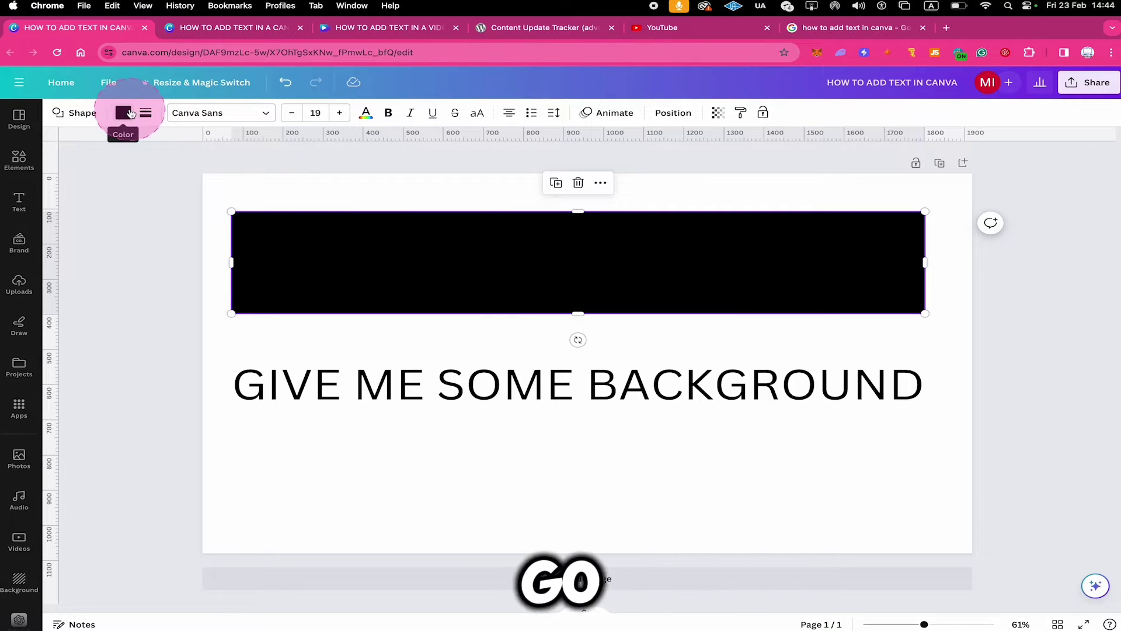
click(131, 113)
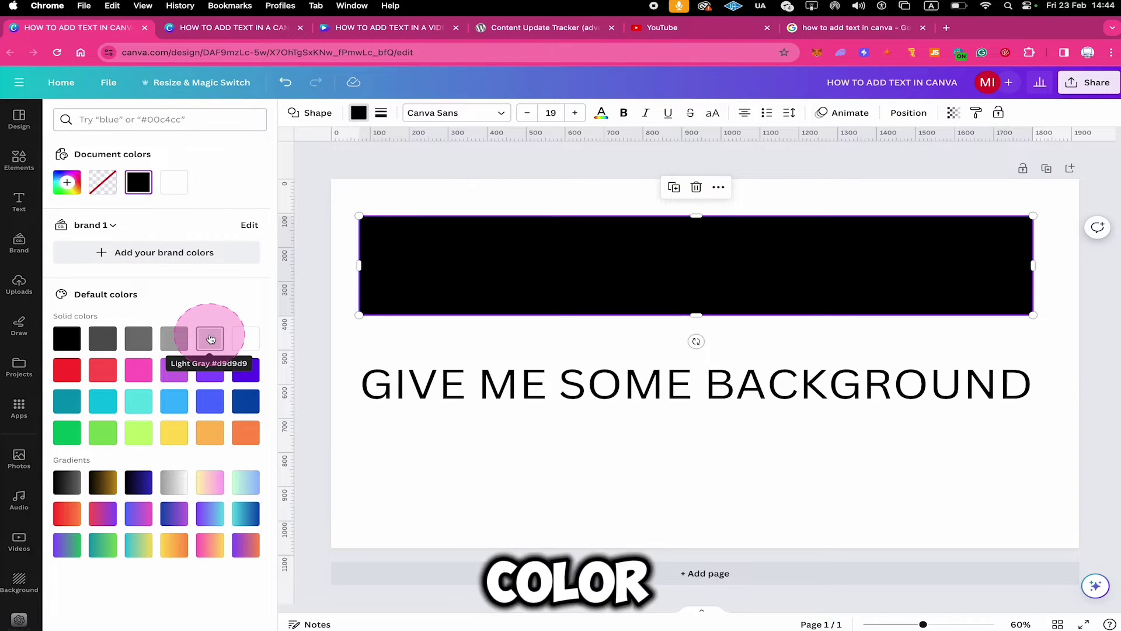
click(210, 339)
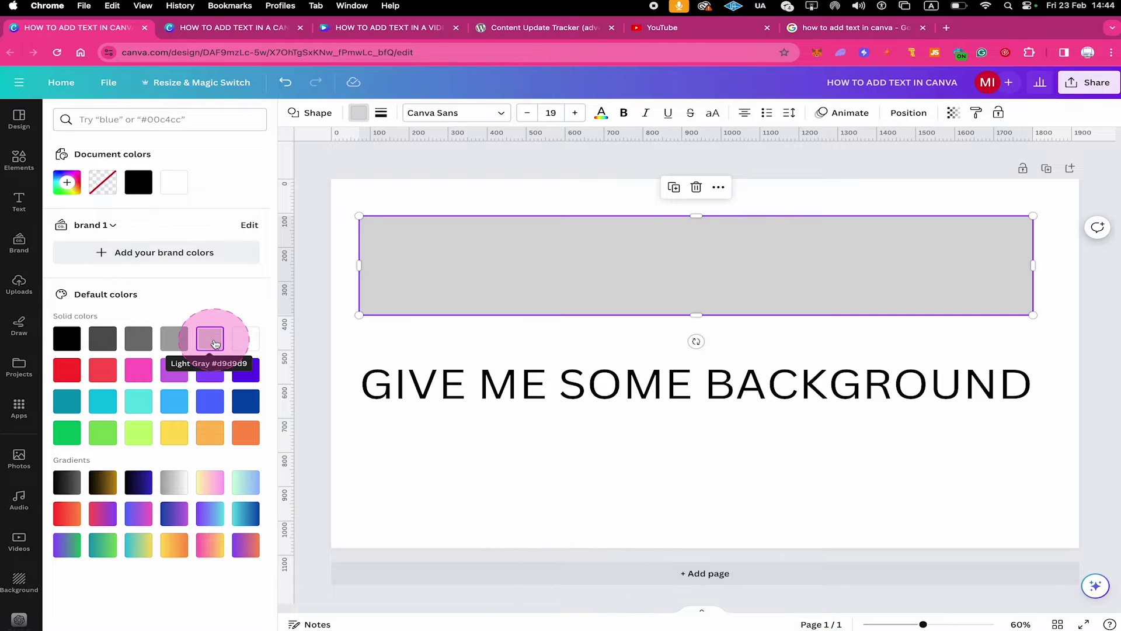
click(308, 238)
Place the gray rectangle behind the "GIVE ME SOME BACKGROUND" text and widen it slightly beyond both ends of the text
click(575, 273)
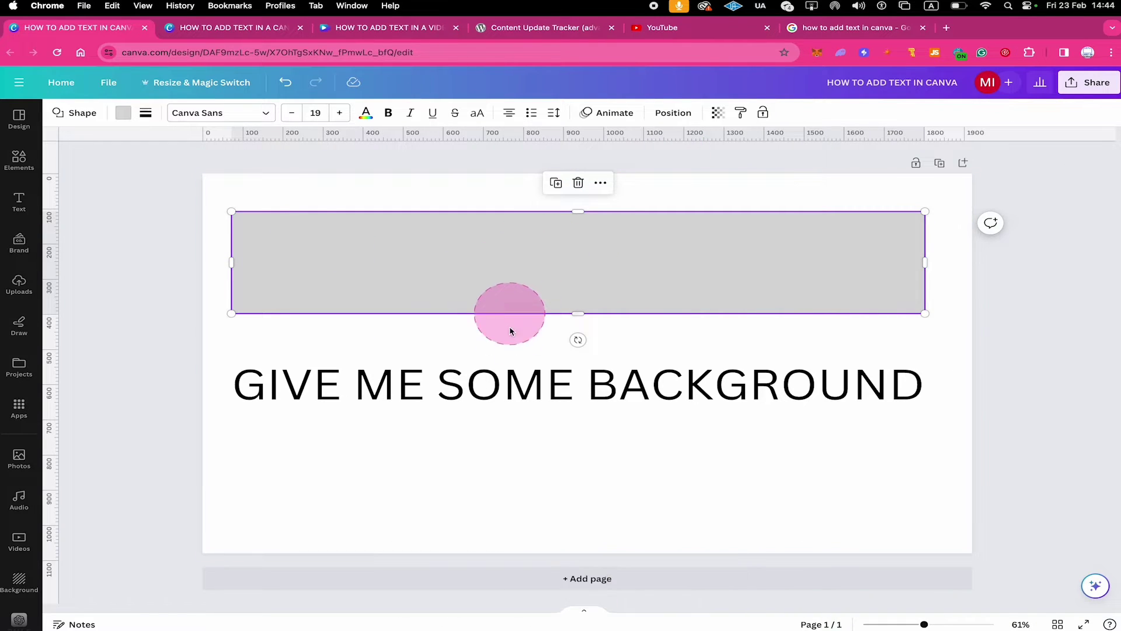
drag(523, 227, 506, 367)
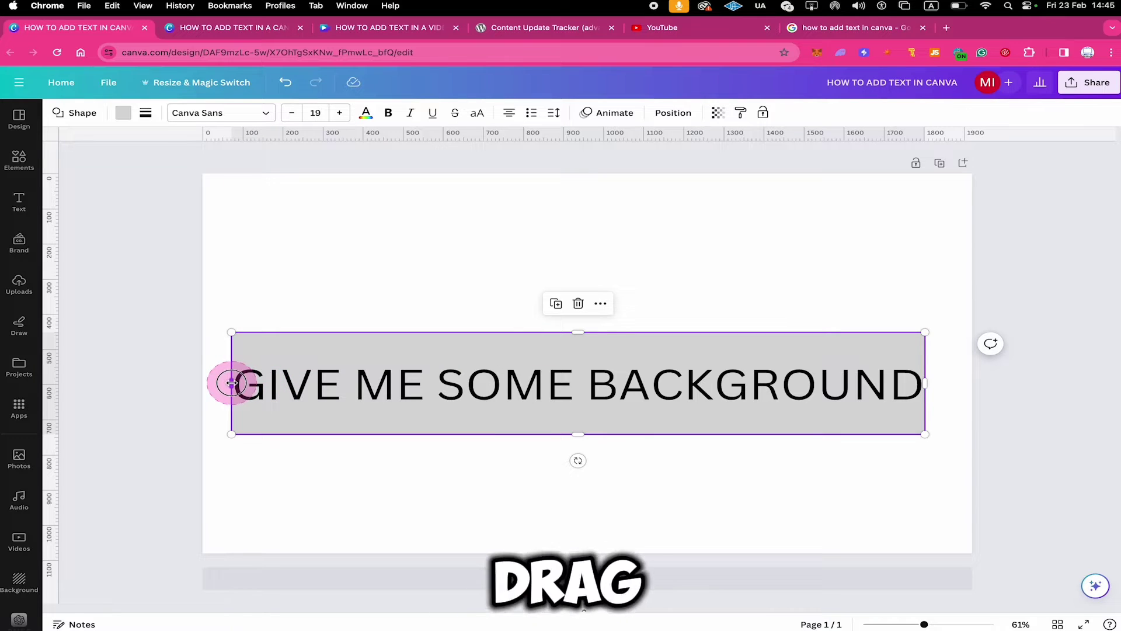
drag(232, 383, 222, 383)
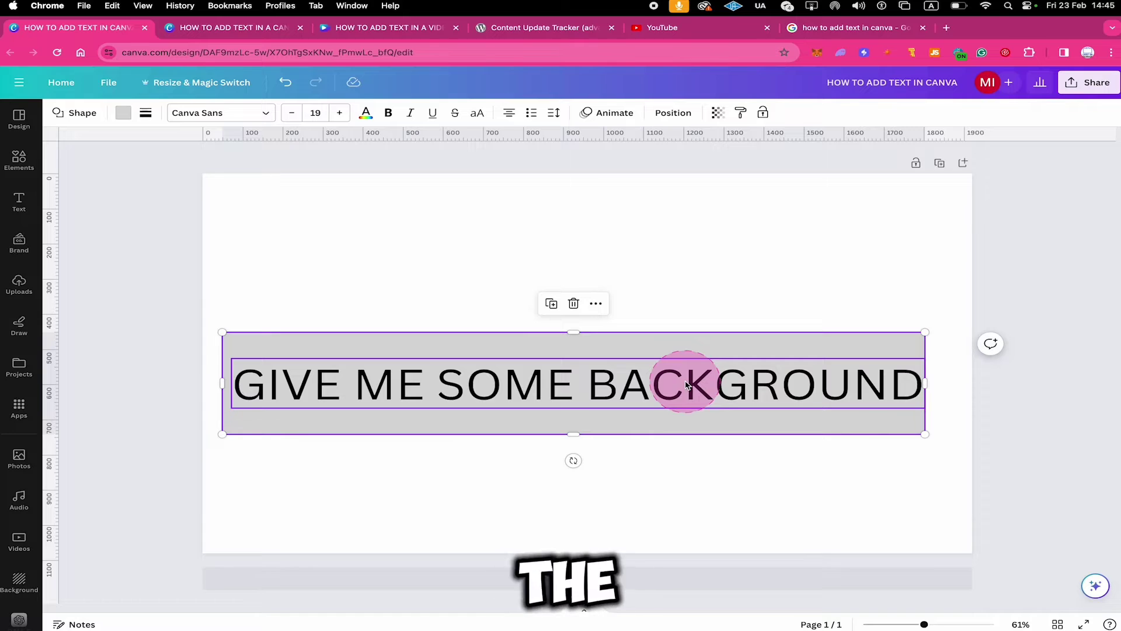
drag(926, 383, 932, 383)
click(434, 208)
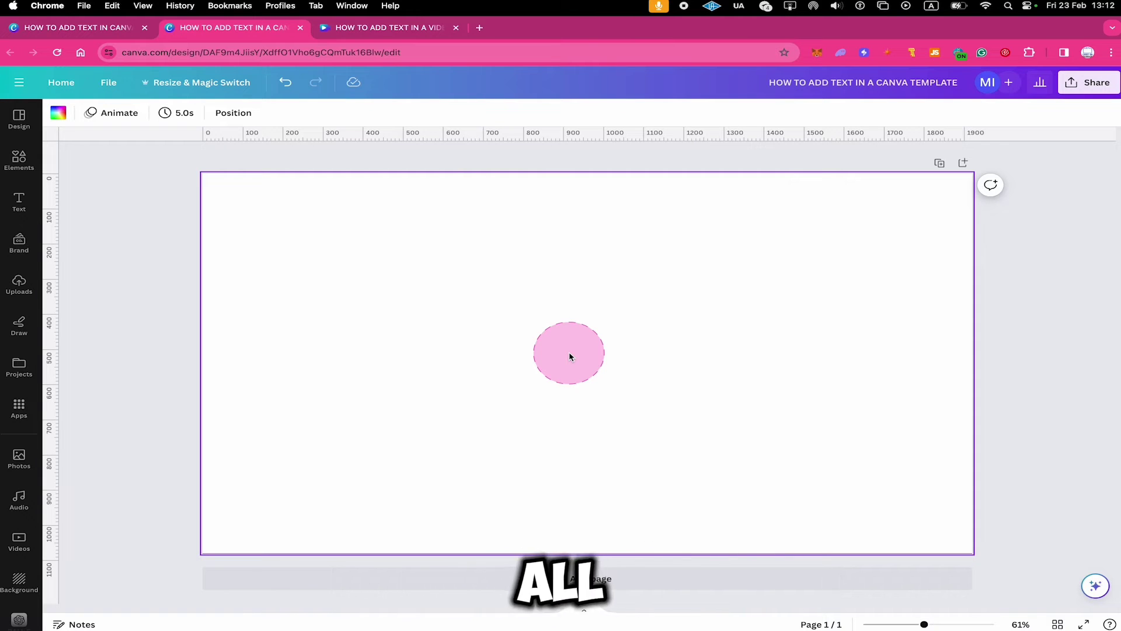
In the blank "HOW TO ADD TEXT IN A CANVA TEMPLATE" design, search the templates for "animals"
click(24, 123)
scroll(120, 226, down, 2)
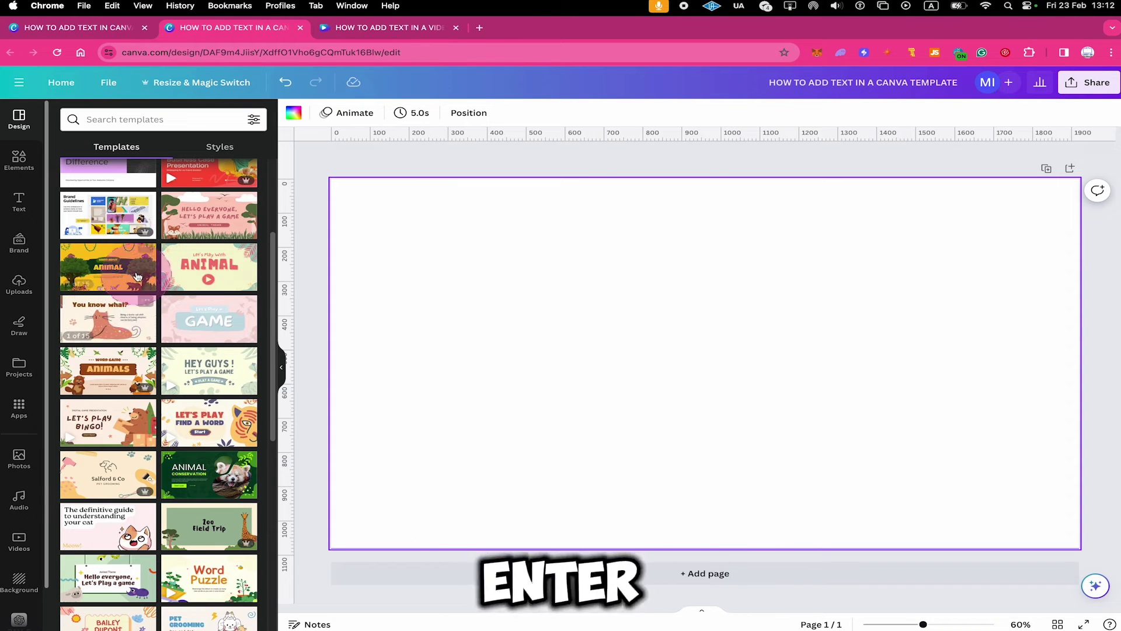
click(153, 120)
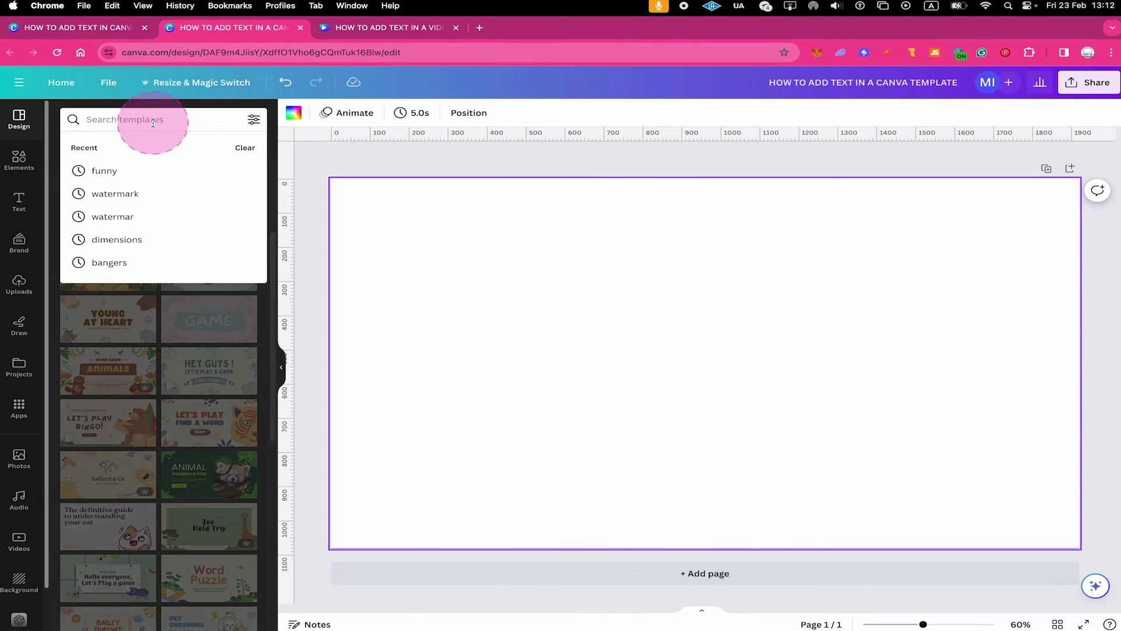
text(animals)
key(Return)
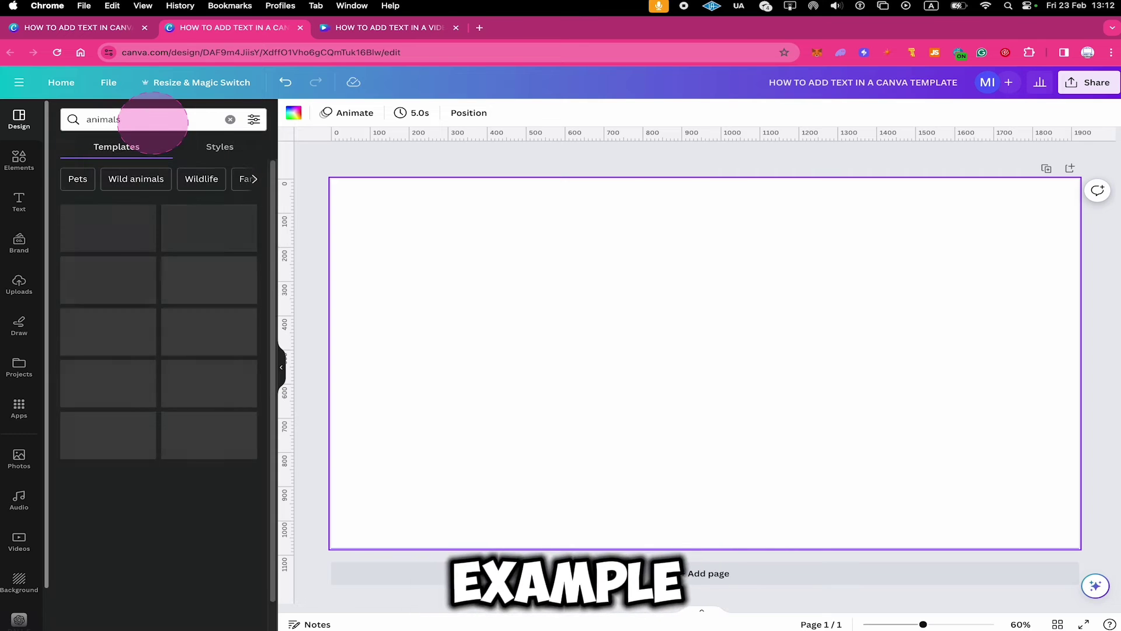
Apply the "Interesting Facts" page of the "My Animal Report Basic Information Presentation Pastel Illustrated" template to the blank page
scroll(179, 210, down, 5)
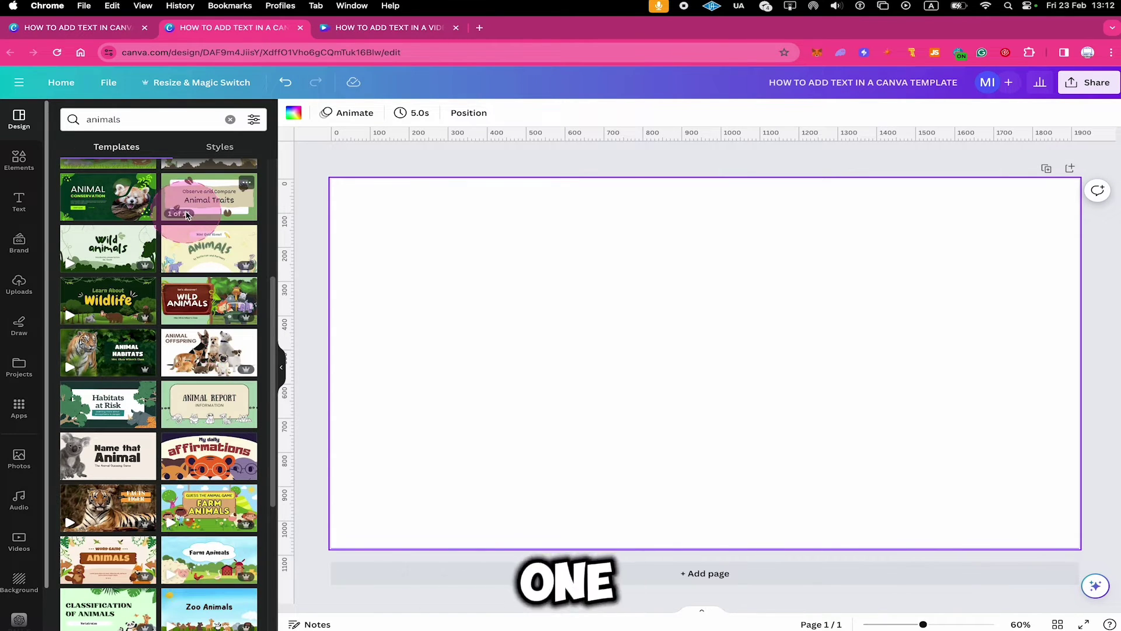
click(231, 400)
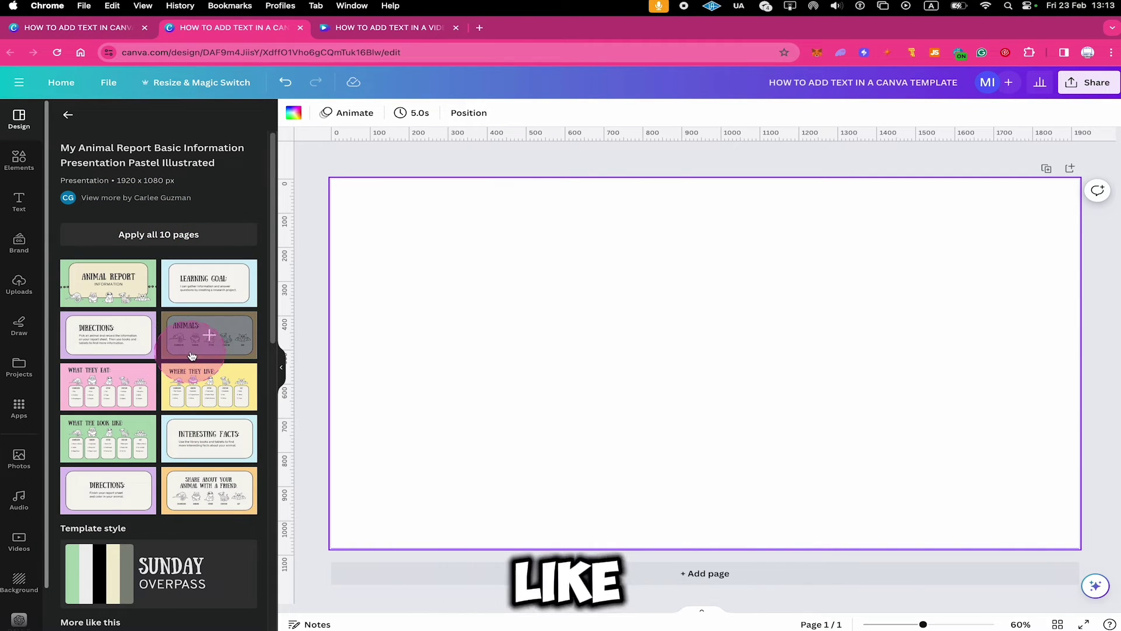
click(218, 450)
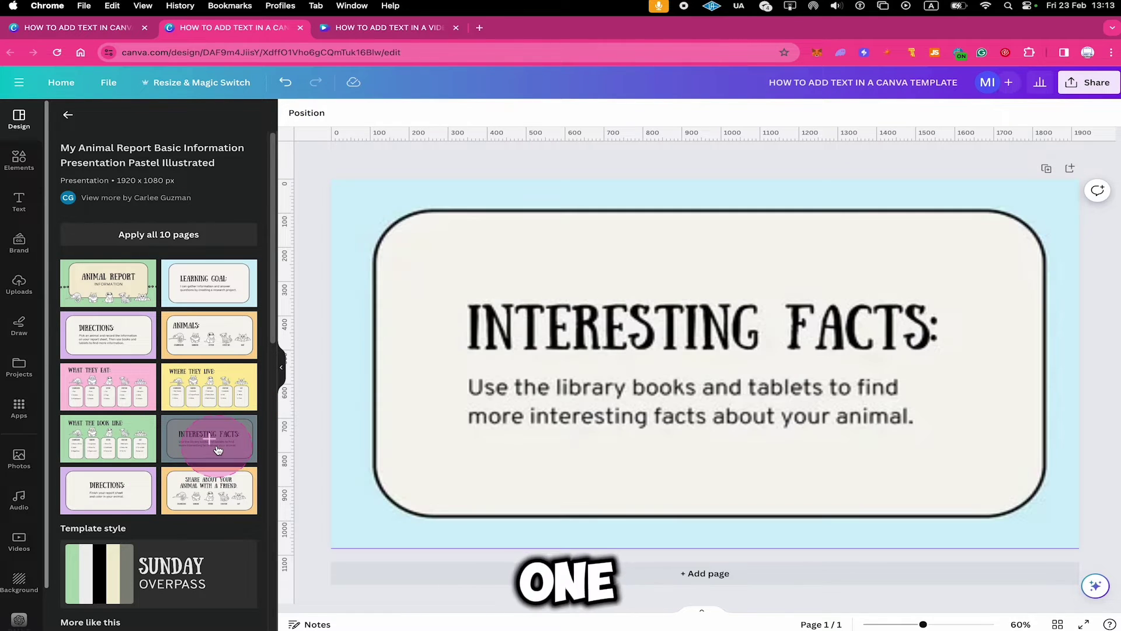
click(1080, 412)
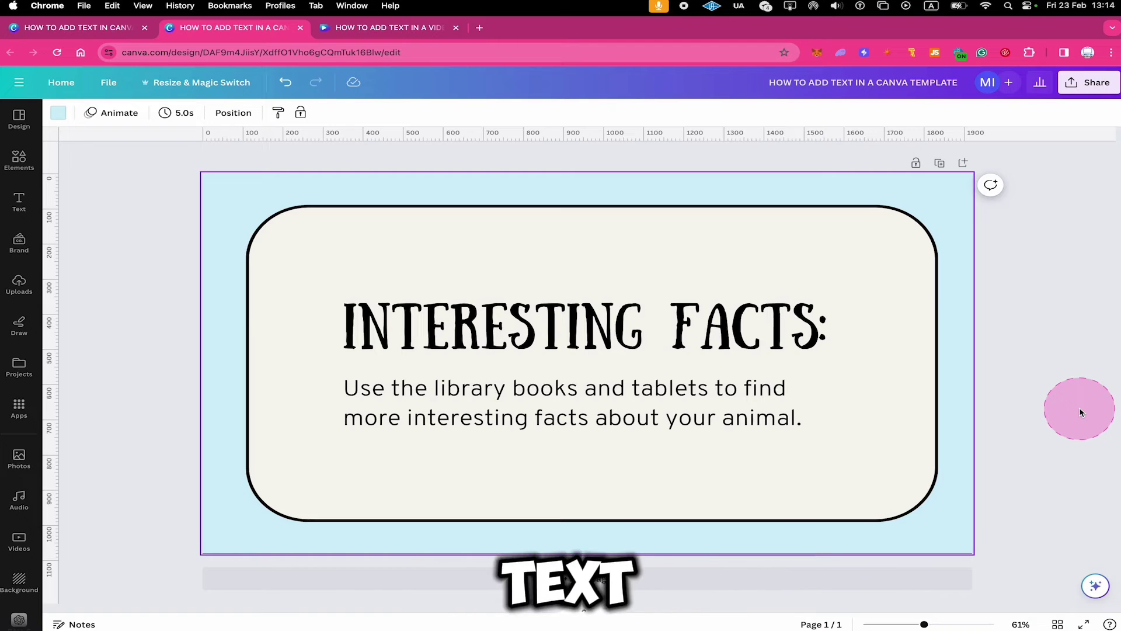
Add a text box reading "MY NEW TEXT" and place it above the "INTERESTING FACTS:" heading
key(t)
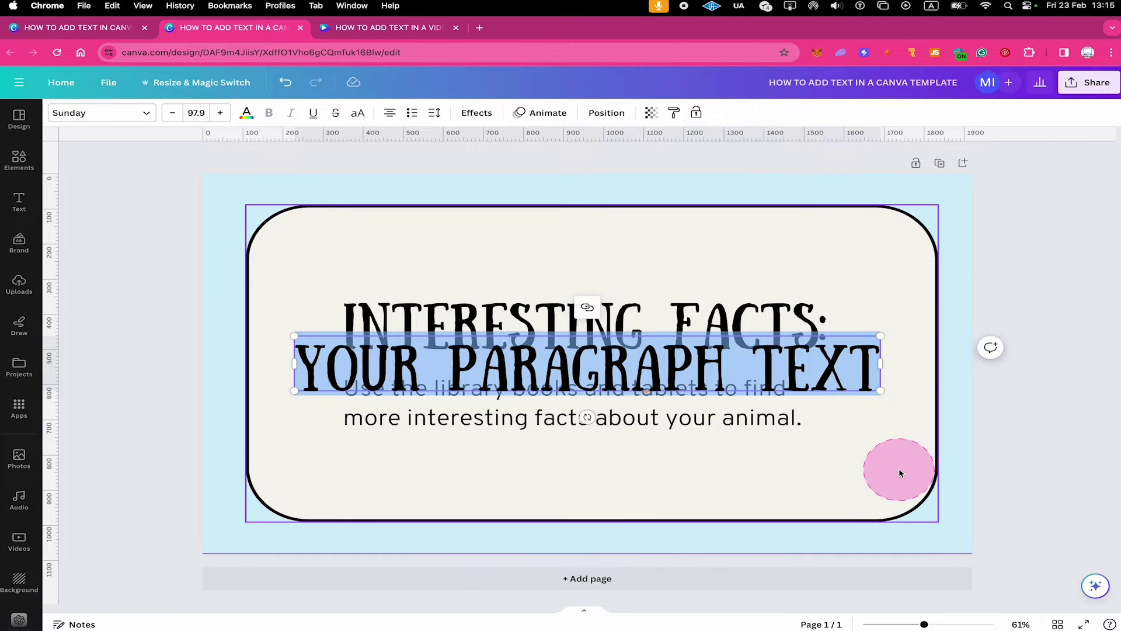
key(super+z)
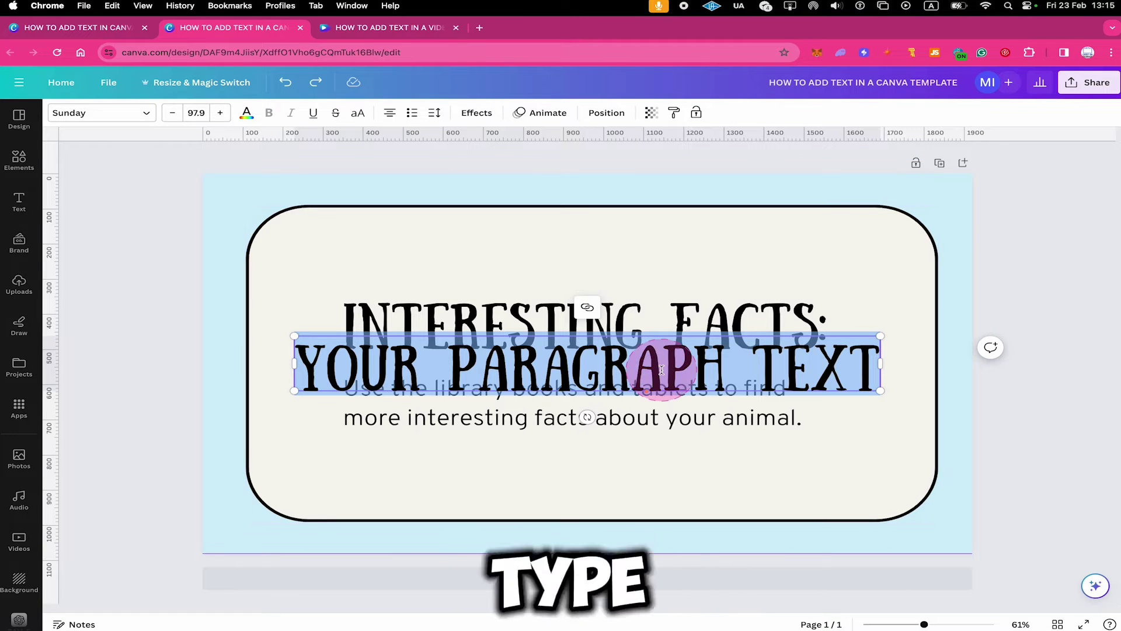
text(MY NEW TEXT)
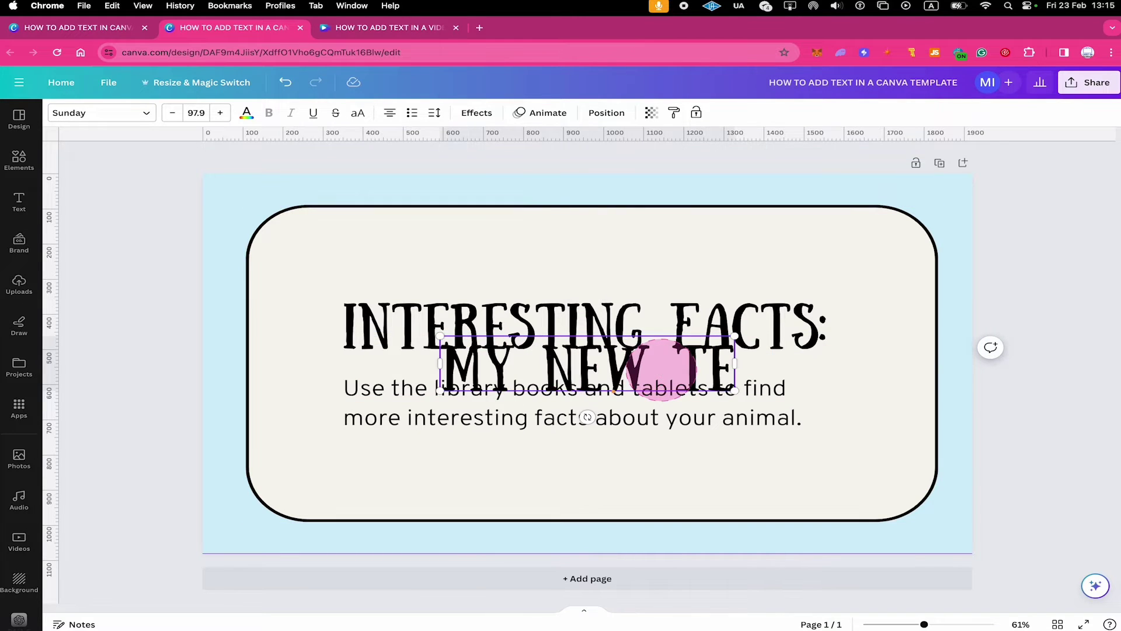
click(718, 422)
drag(613, 369, 612, 248)
click(844, 493)
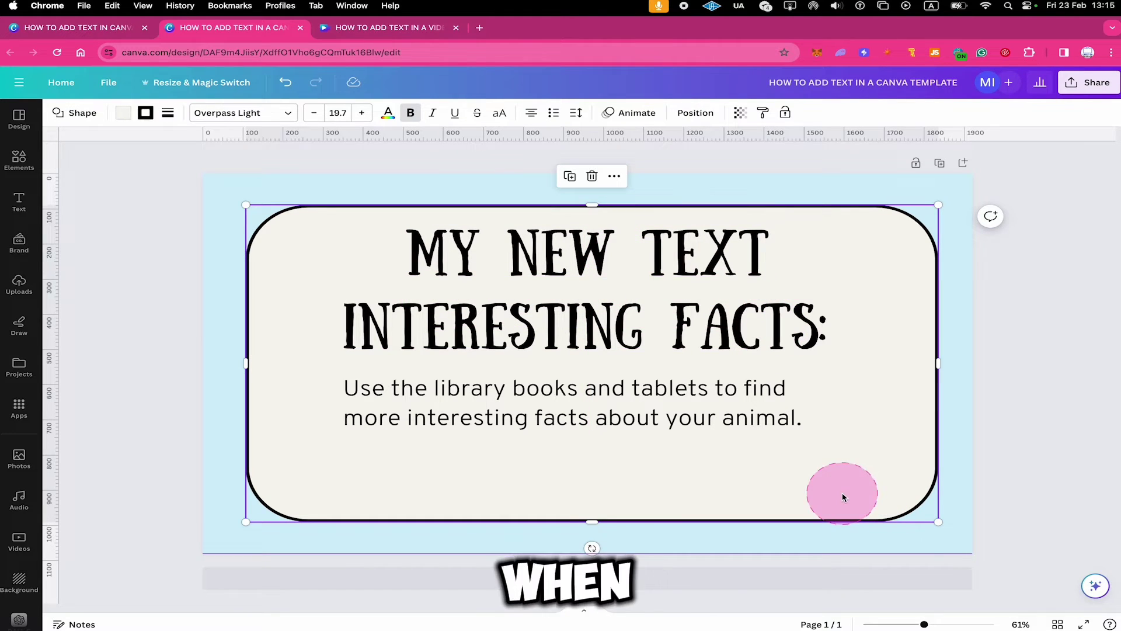
Resize the "MY NEW TEXT" box slightly by its corner to a font size of 97.8
click(641, 260)
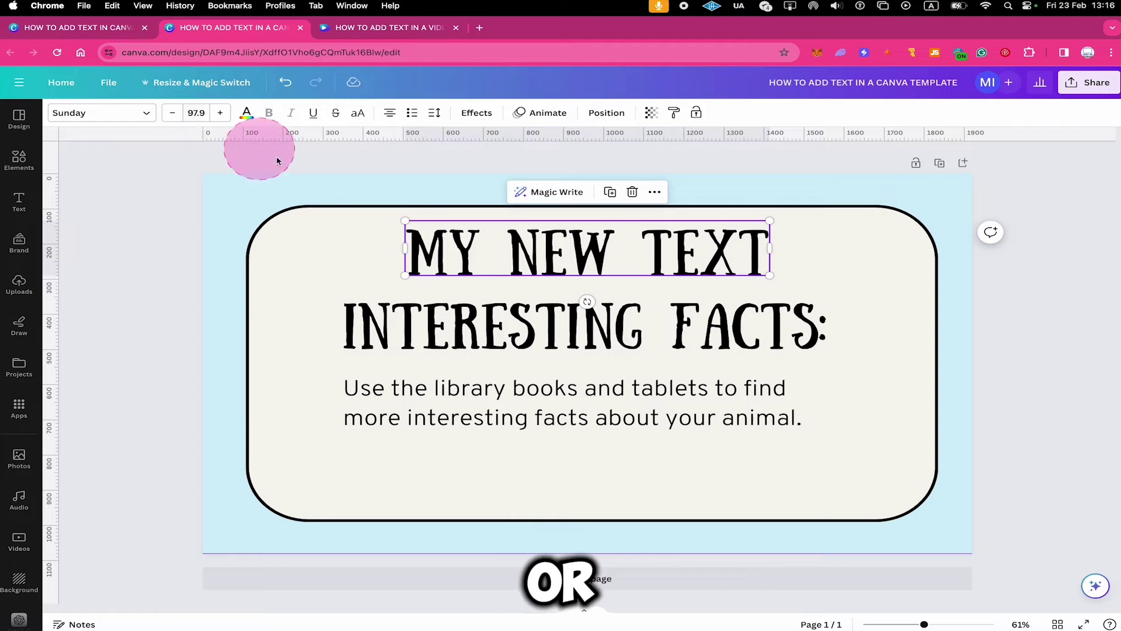
mouse_move(405, 221)
mouse_down()
mouse_move(275, 160)
mouse_move(348, 183)
mouse_move(254, 190)
mouse_move(488, 243)
mouse_move(261, 187)
mouse_move(430, 217)
mouse_move(406, 222)
mouse_up()
click(349, 175)
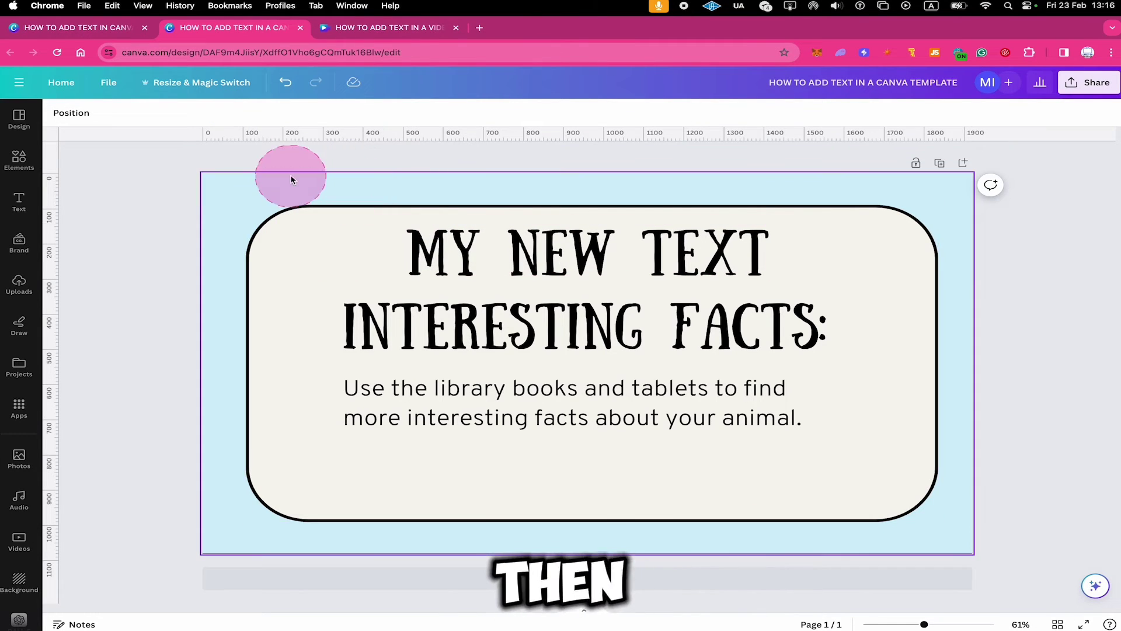
Apply the Typewriter animation on enter to the "MY NEW TEXT" heading
click(513, 251)
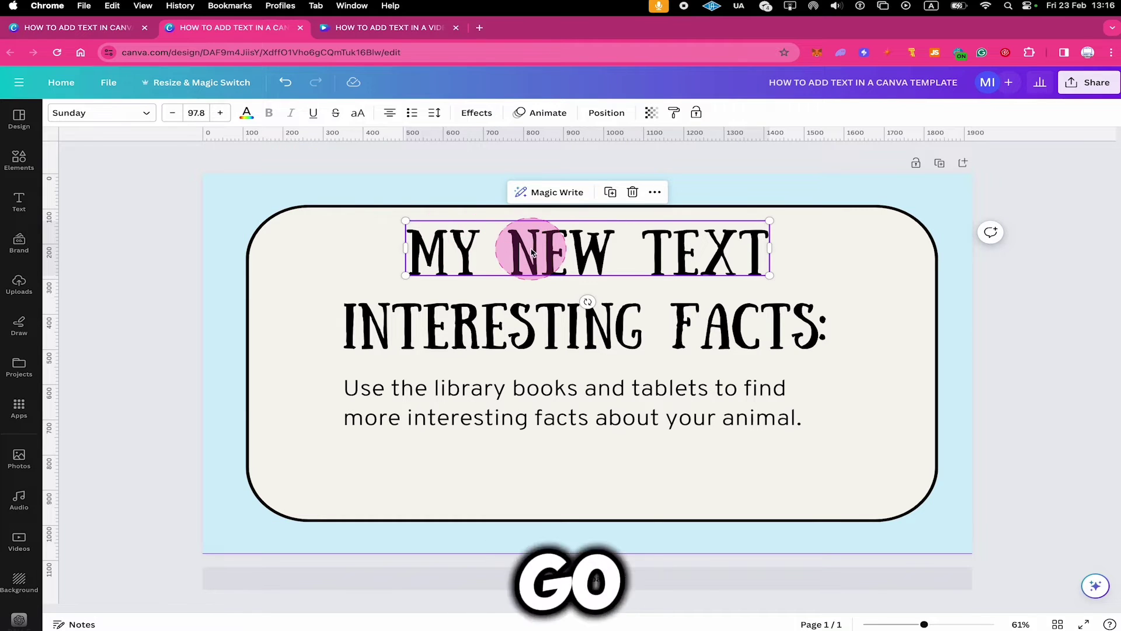
click(540, 113)
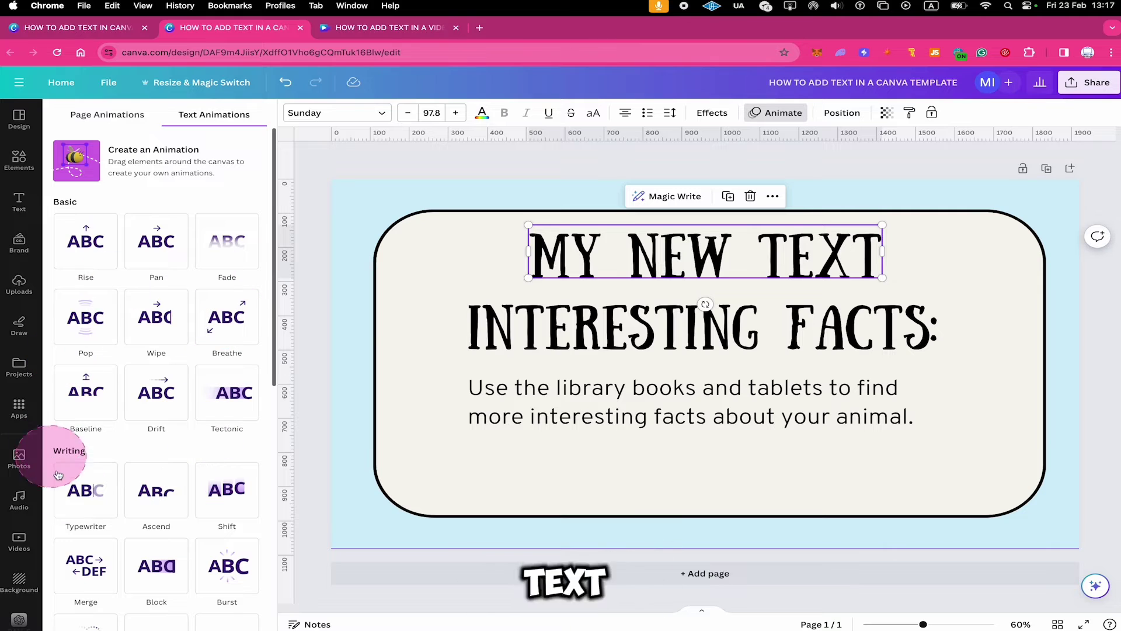
scroll(157, 386, down, 3)
click(81, 360)
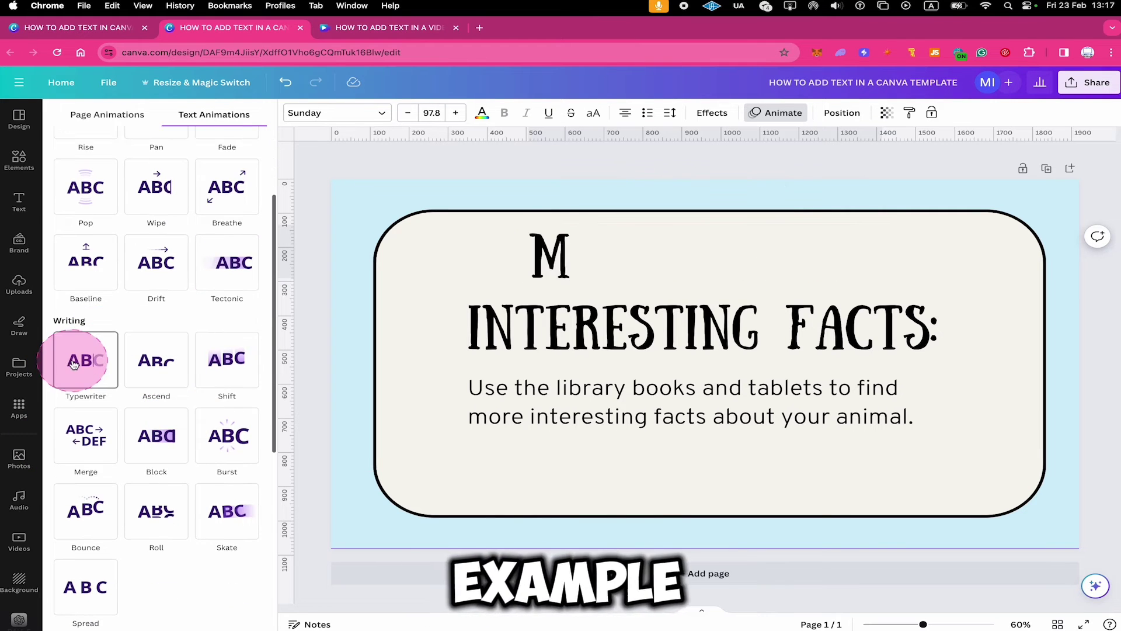
scroll(79, 374, up, 3)
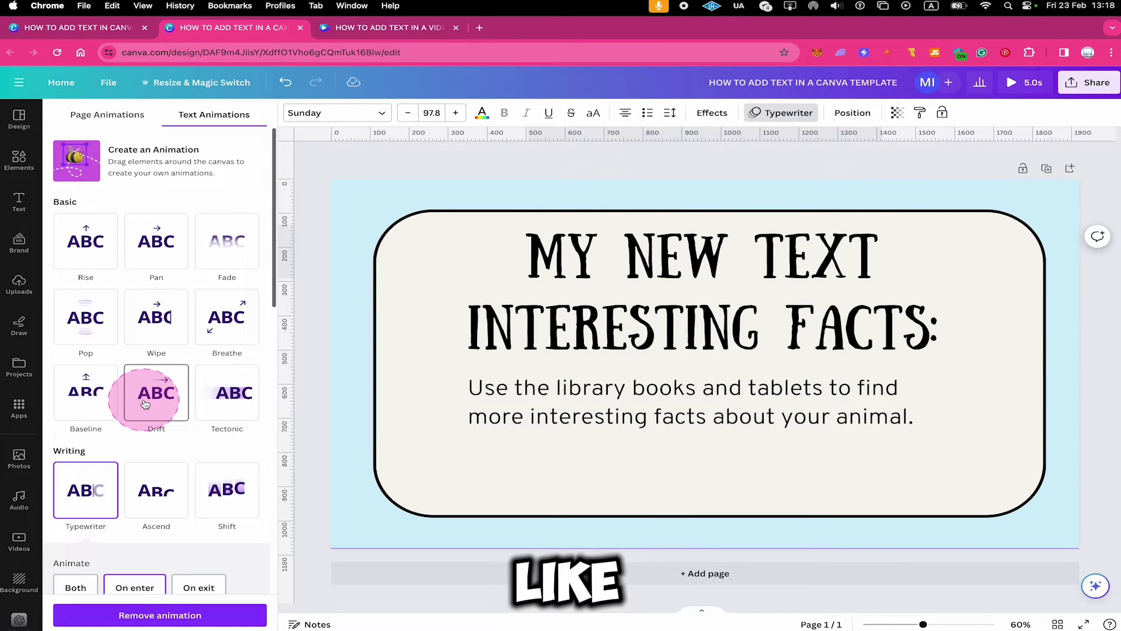
click(482, 178)
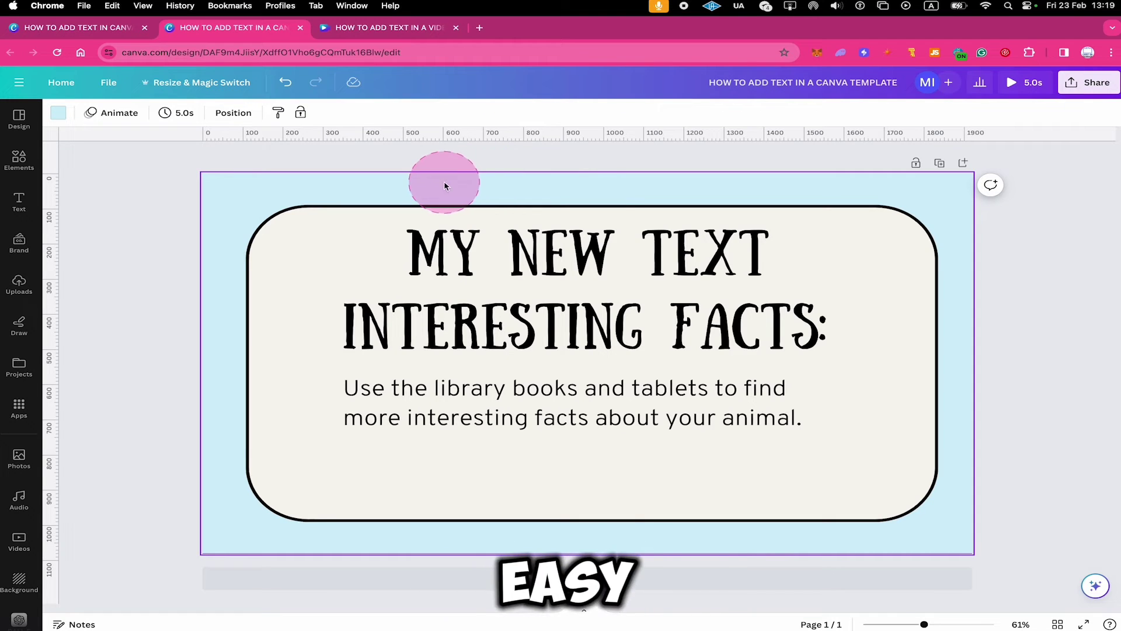
Duplicate the body paragraph below the original and replace the copy's wording with "This is my new text paragraph"
click(571, 390)
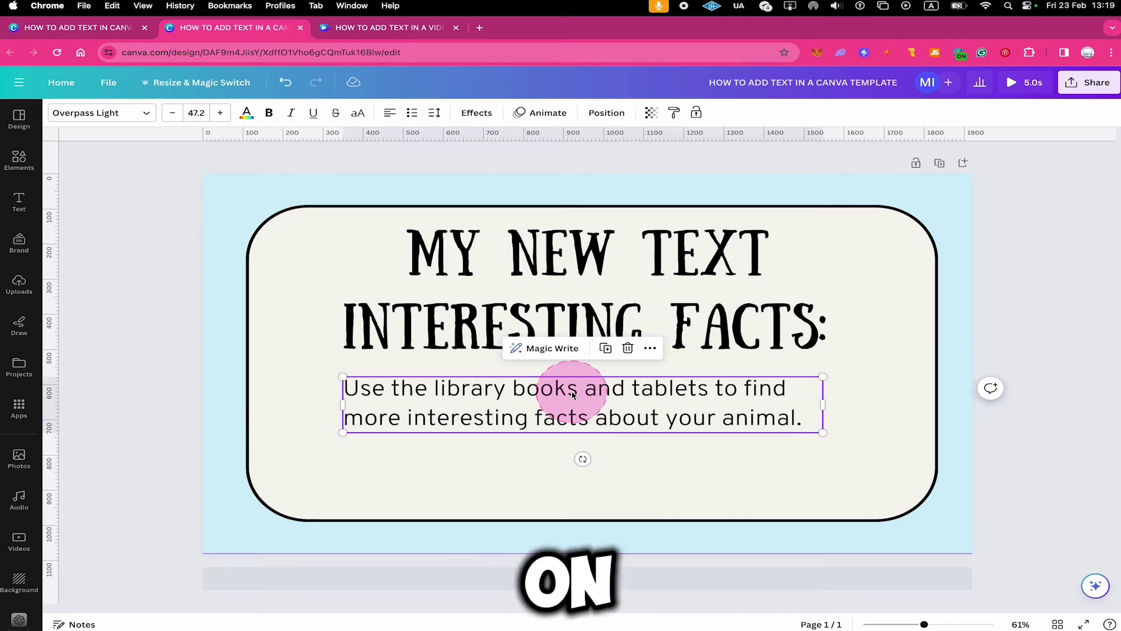
alt+drag(573, 394, 571, 471)
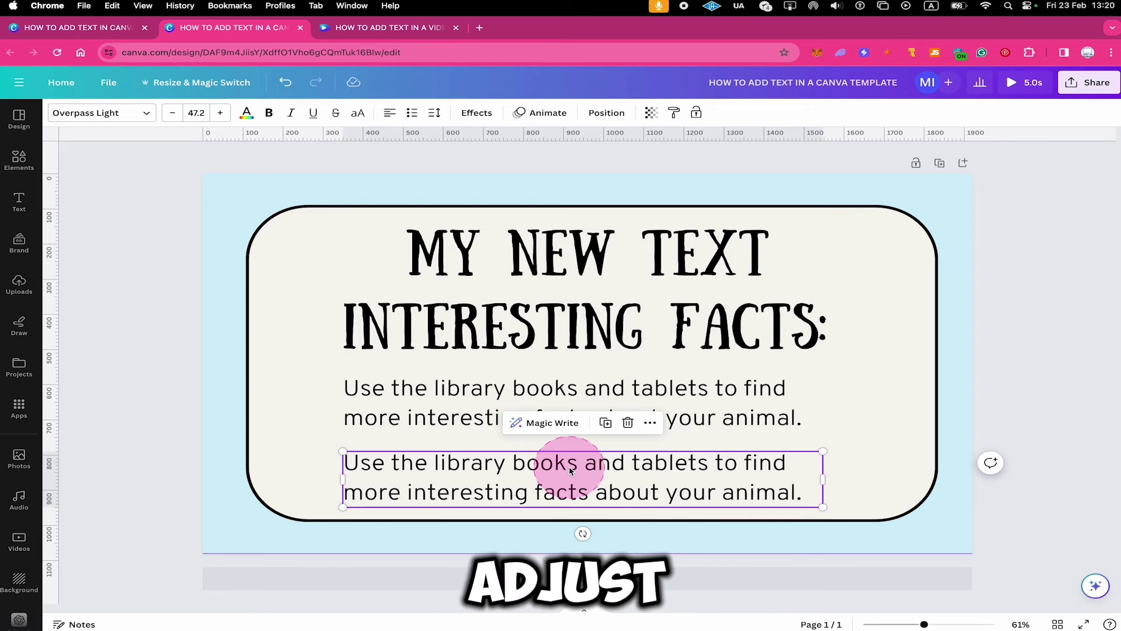
click(571, 470)
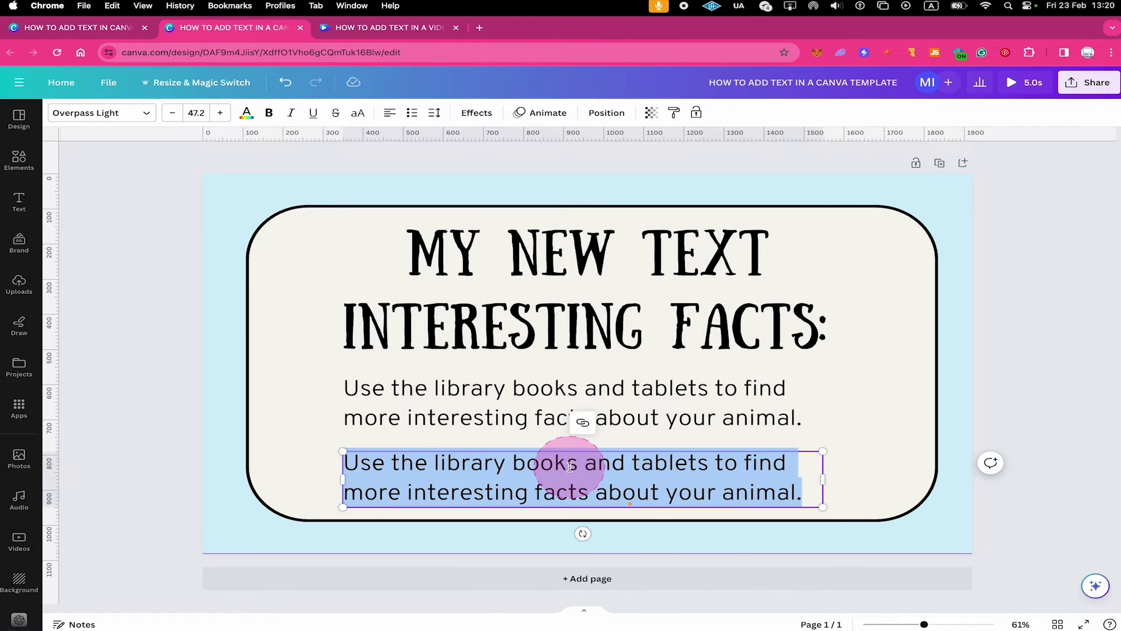
text(THI)
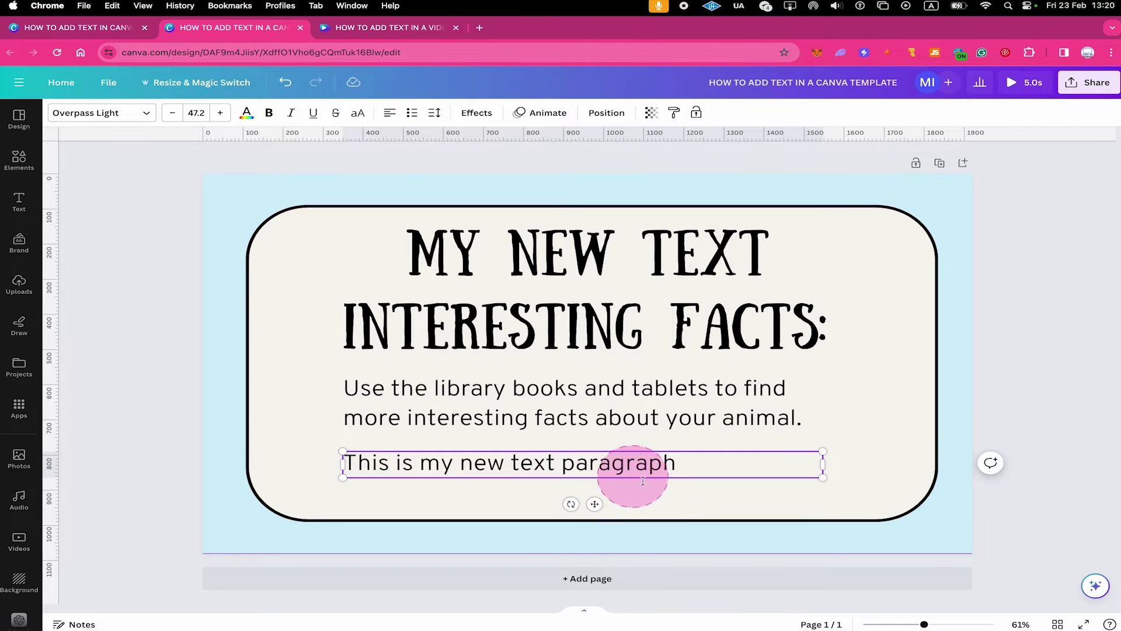
click(759, 505)
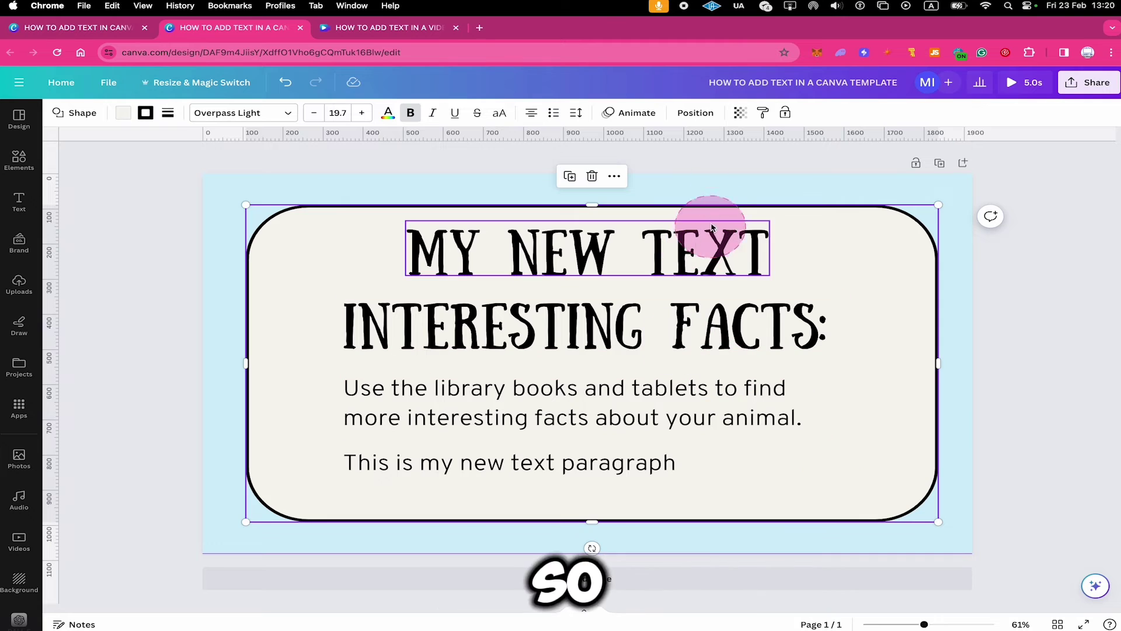
Try moving the "MY NEW TEXT" heading down to the area around the new paragraph
click(567, 248)
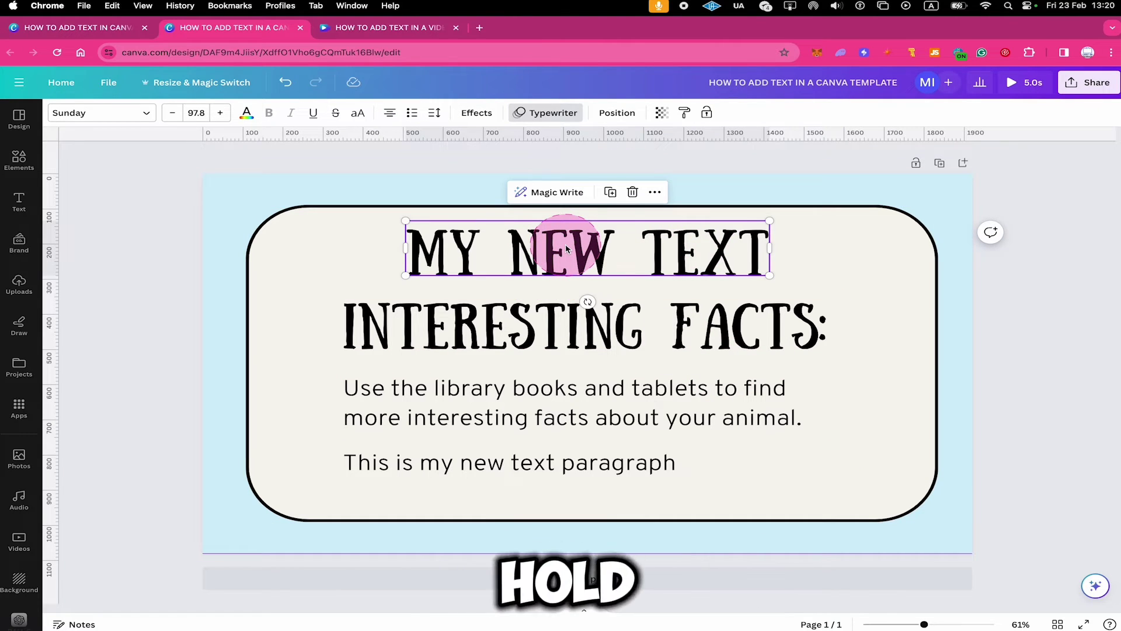
drag(590, 262, 751, 453)
drag(580, 250, 381, 472)
click(738, 464)
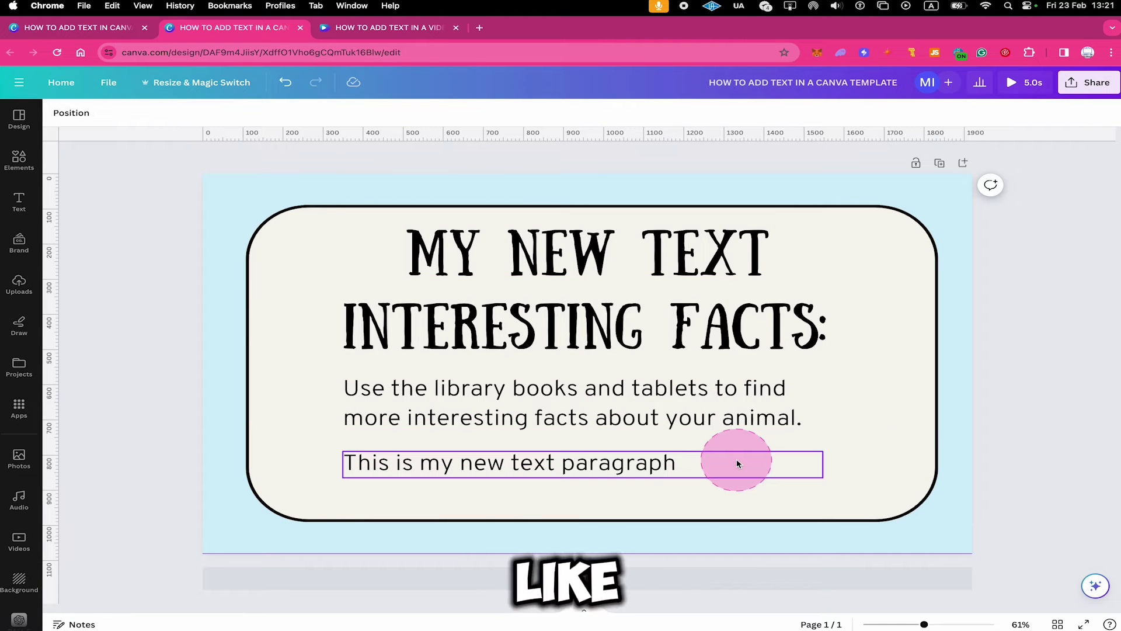
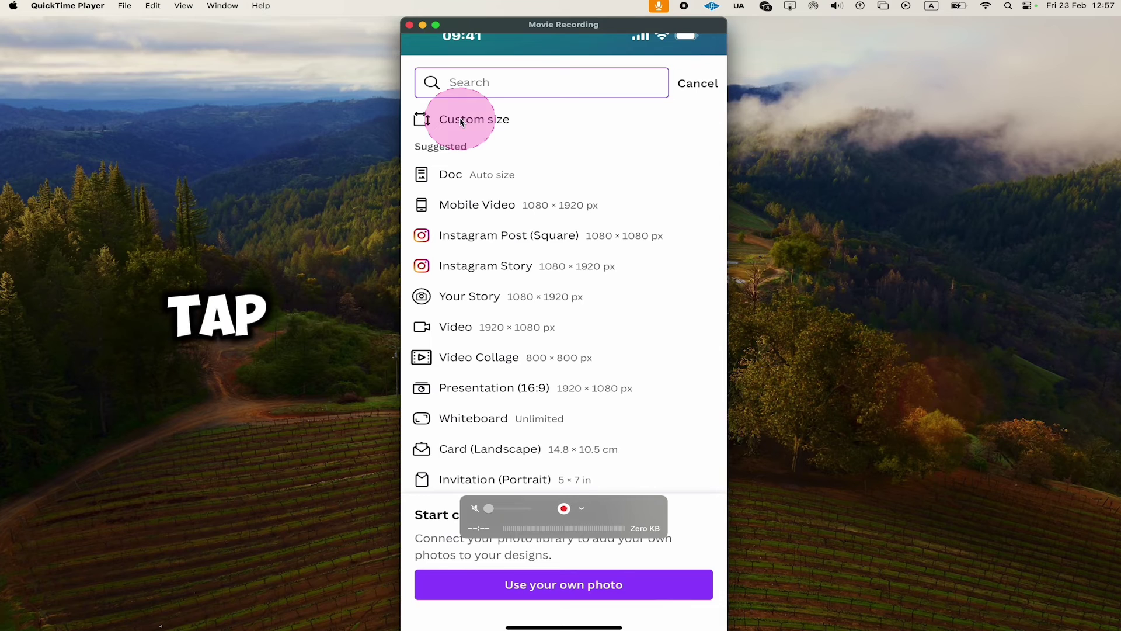
In the Canva mobile app, create a custom-size 1920 × 1080 px design and add a text box to it
click(462, 121)
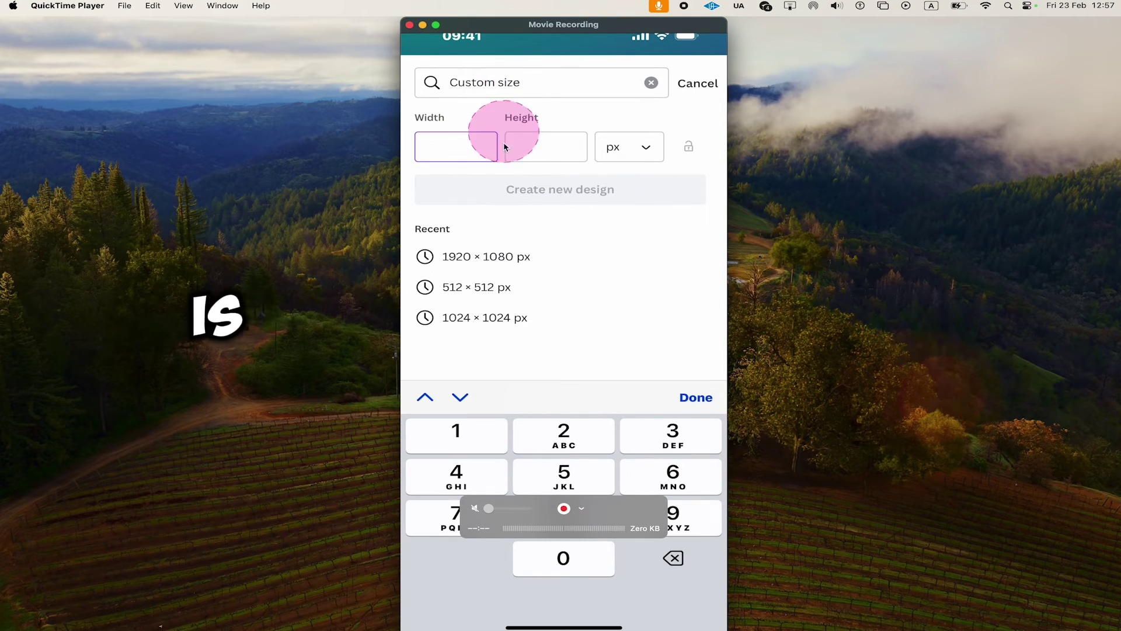
click(483, 260)
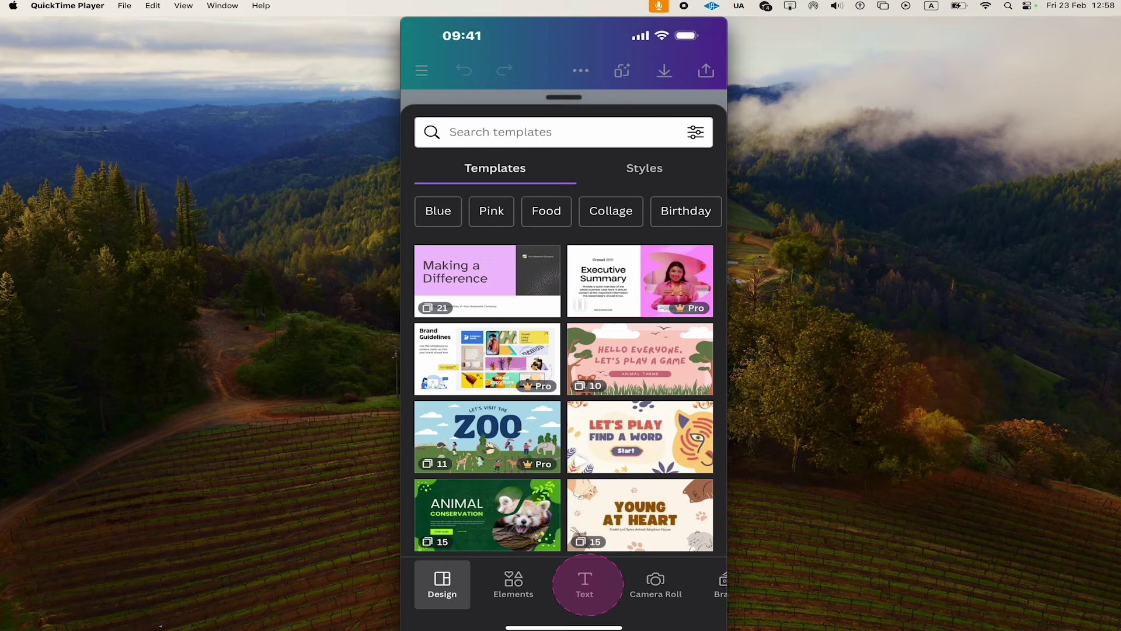
click(587, 584)
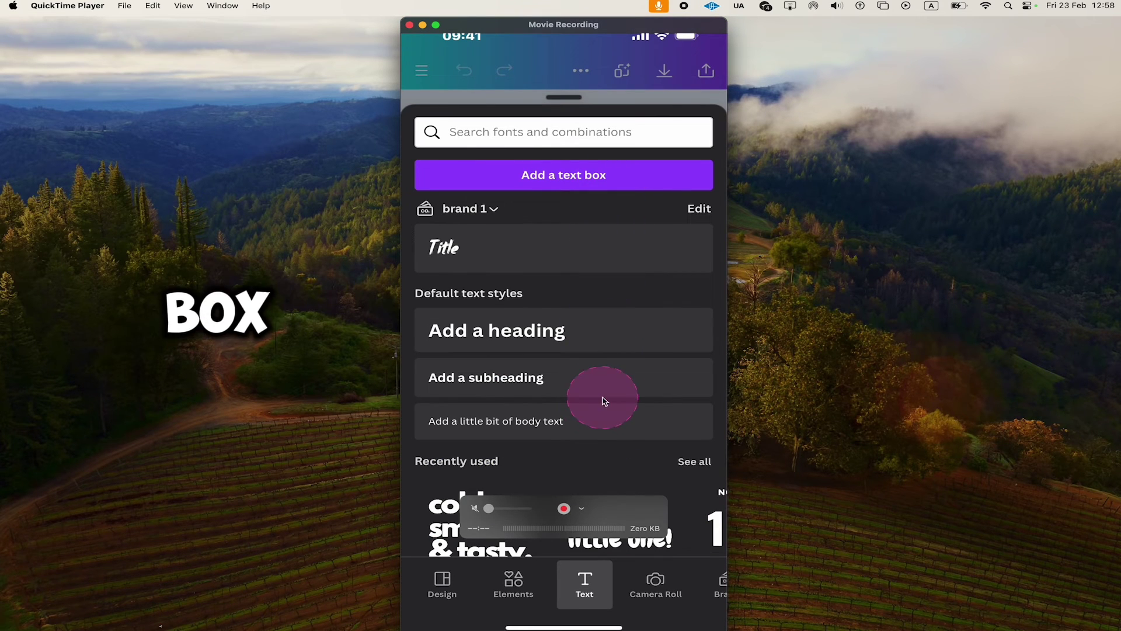
click(637, 175)
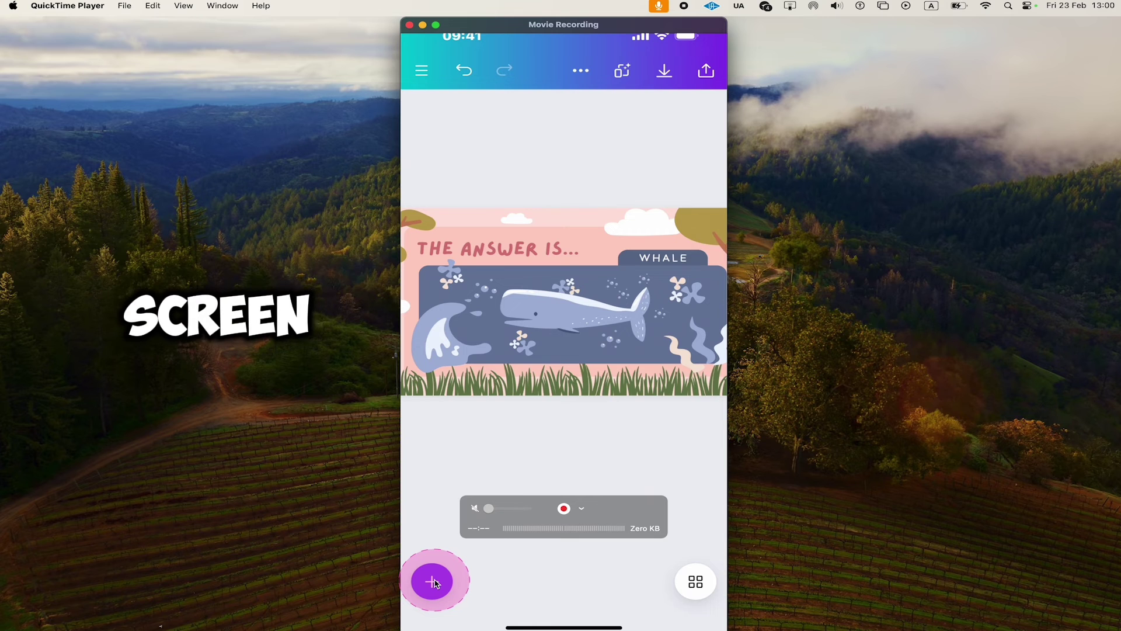
Add the "COMING SOON" font combination to the whale template page
click(432, 582)
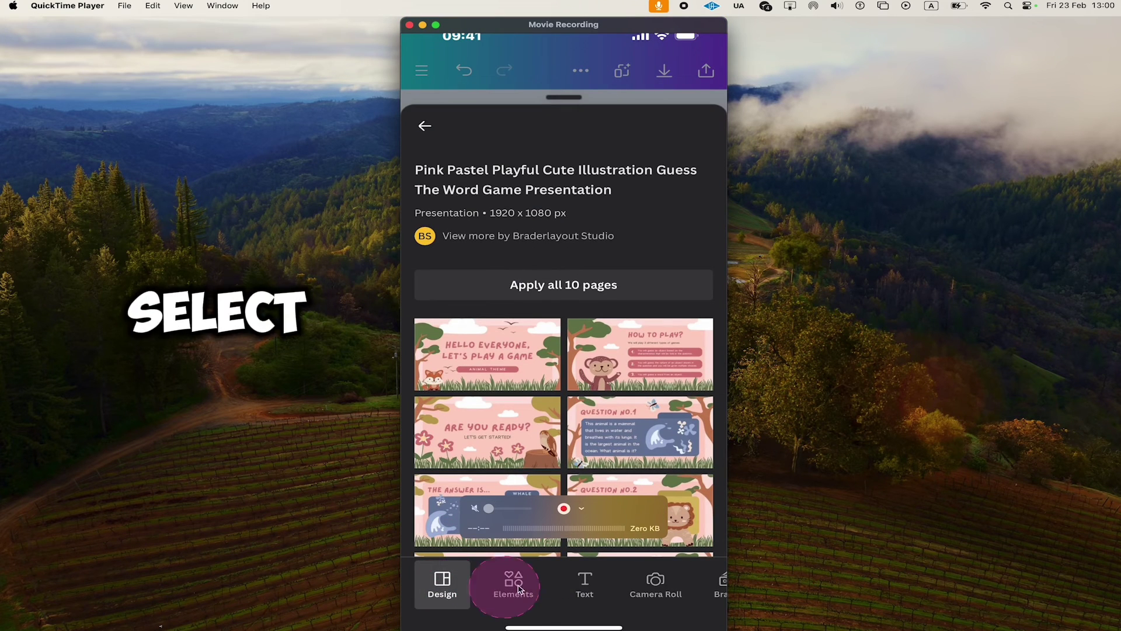
click(583, 581)
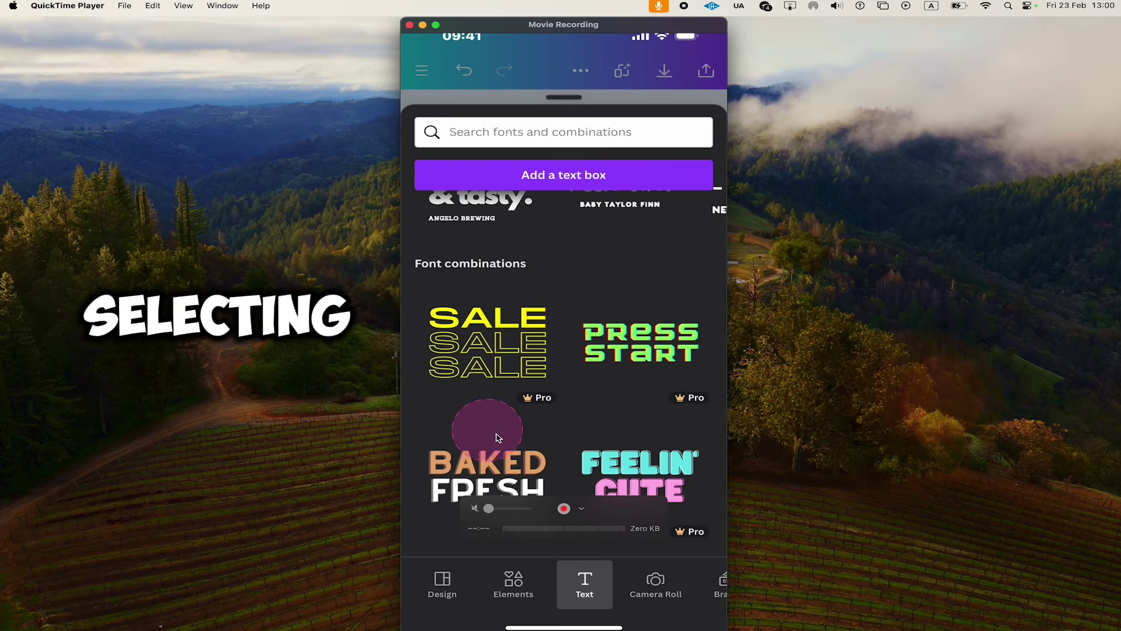
scroll(535, 400, down, 2)
scroll(535, 403, down, 6)
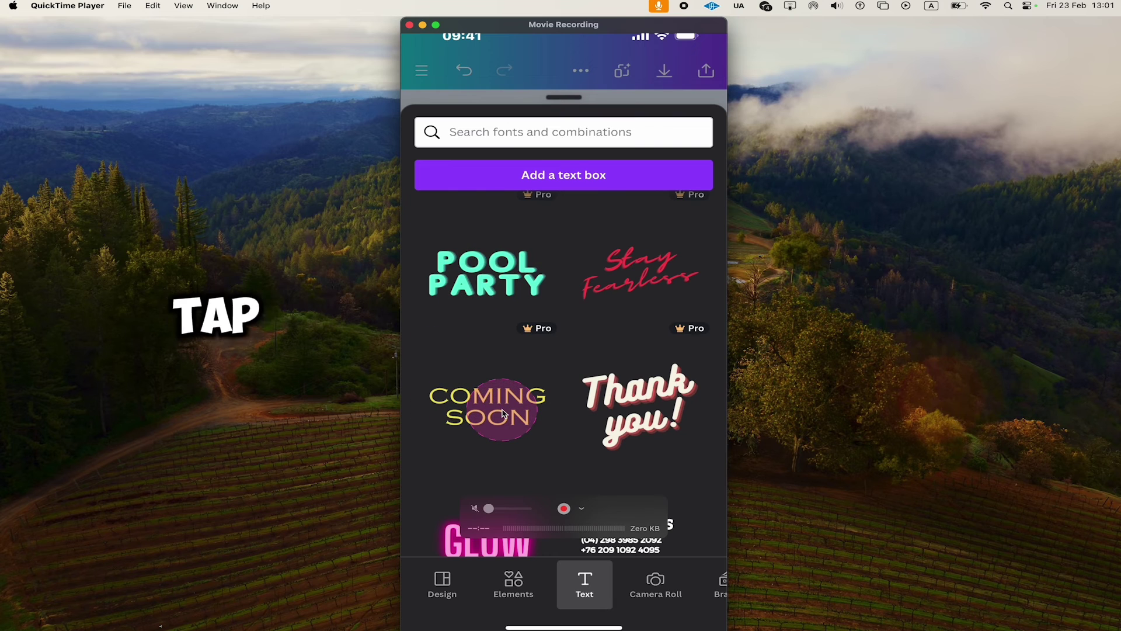
click(503, 409)
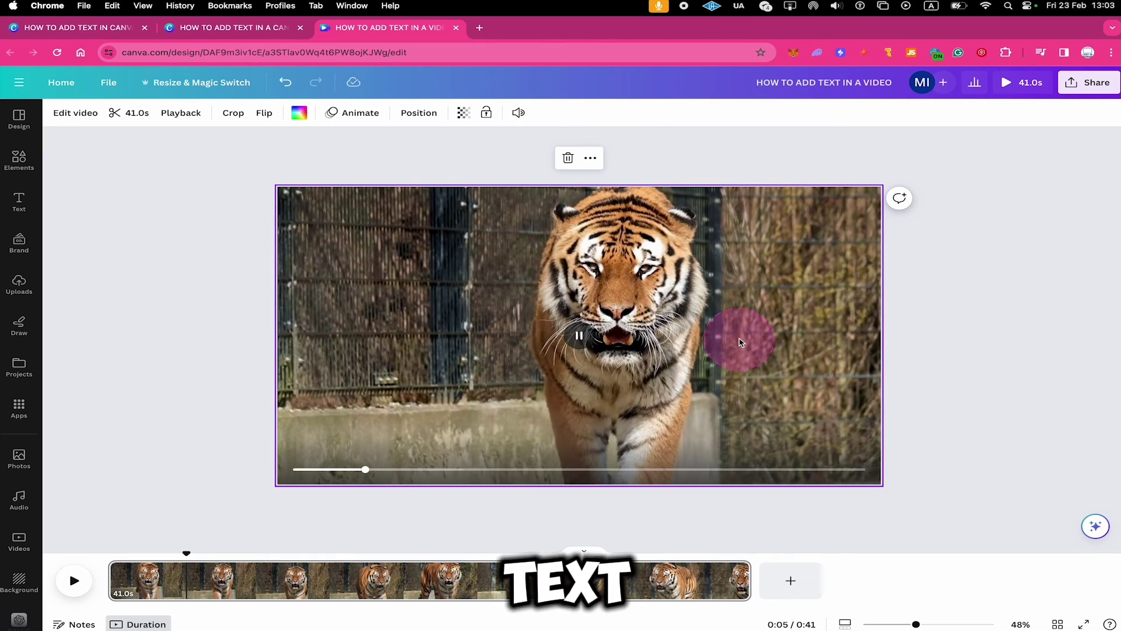
In the browser's "HOW TO ADD TEXT IN A VIDEO" design, pause the tiger video and add a text box enlarged to font size 123
click(695, 339)
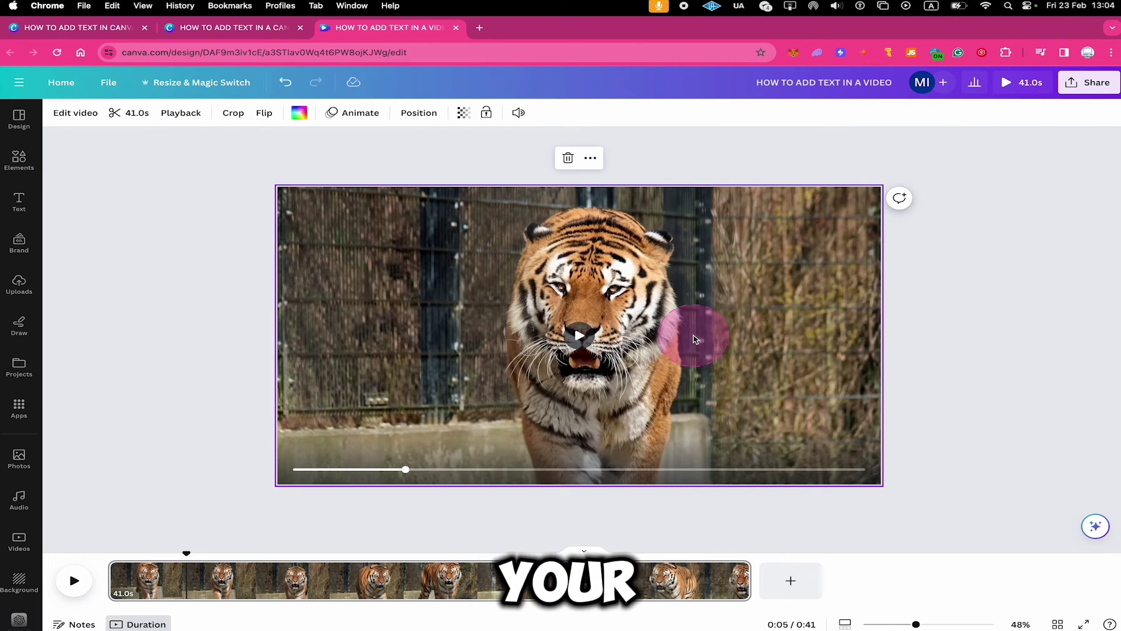
key(t)
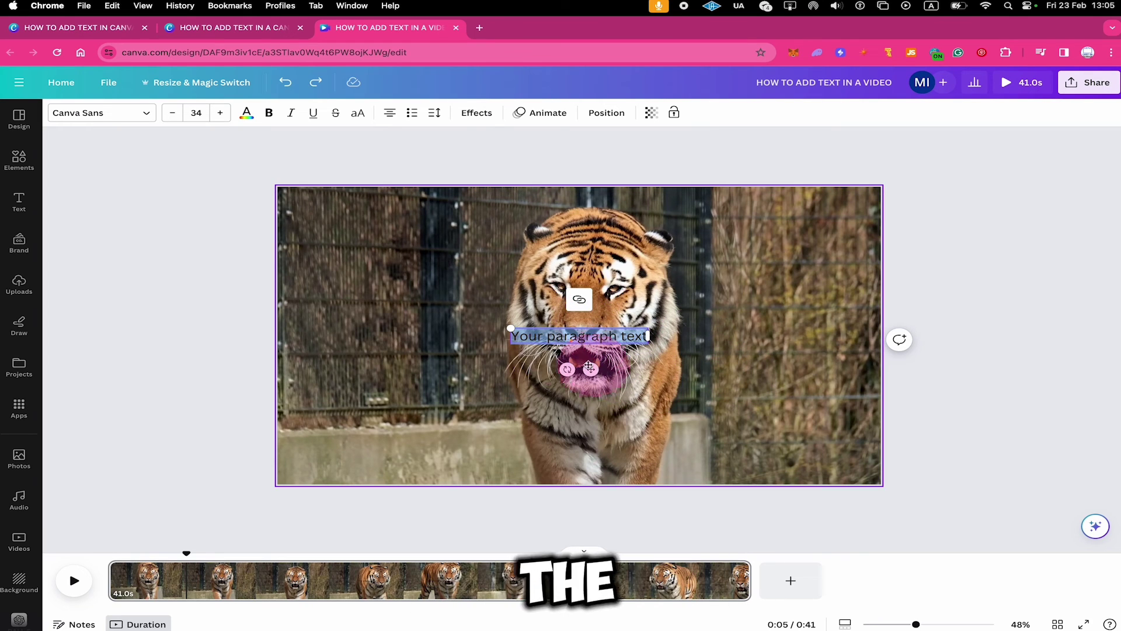
click(510, 328)
drag(510, 328, 338, 255)
drag(685, 304, 829, 261)
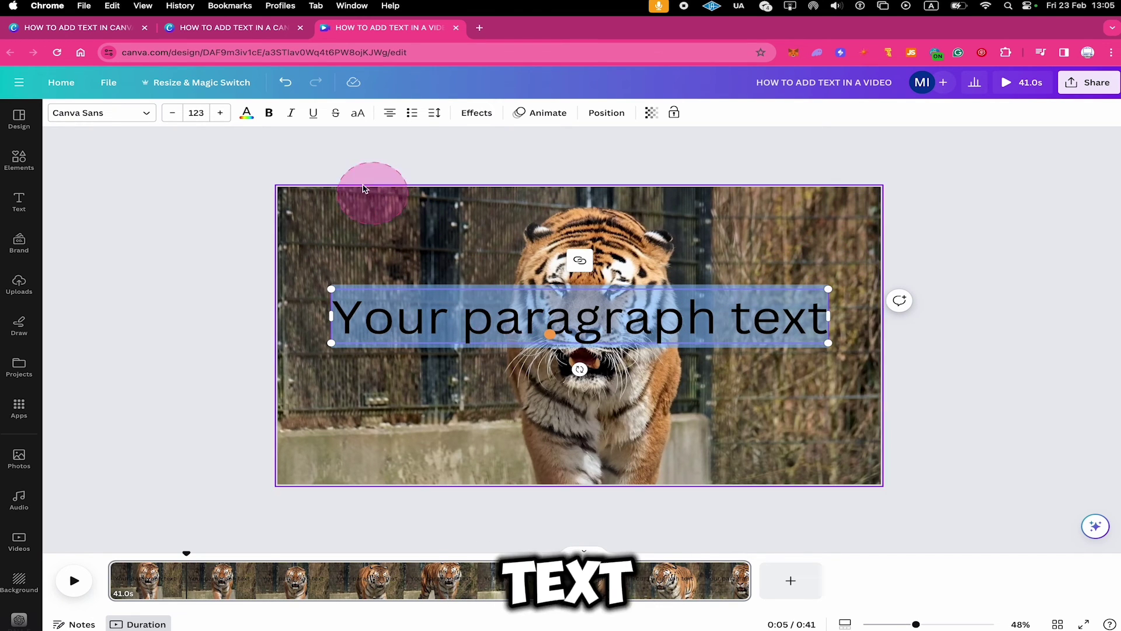
Set the colour of the video's text to white
click(247, 113)
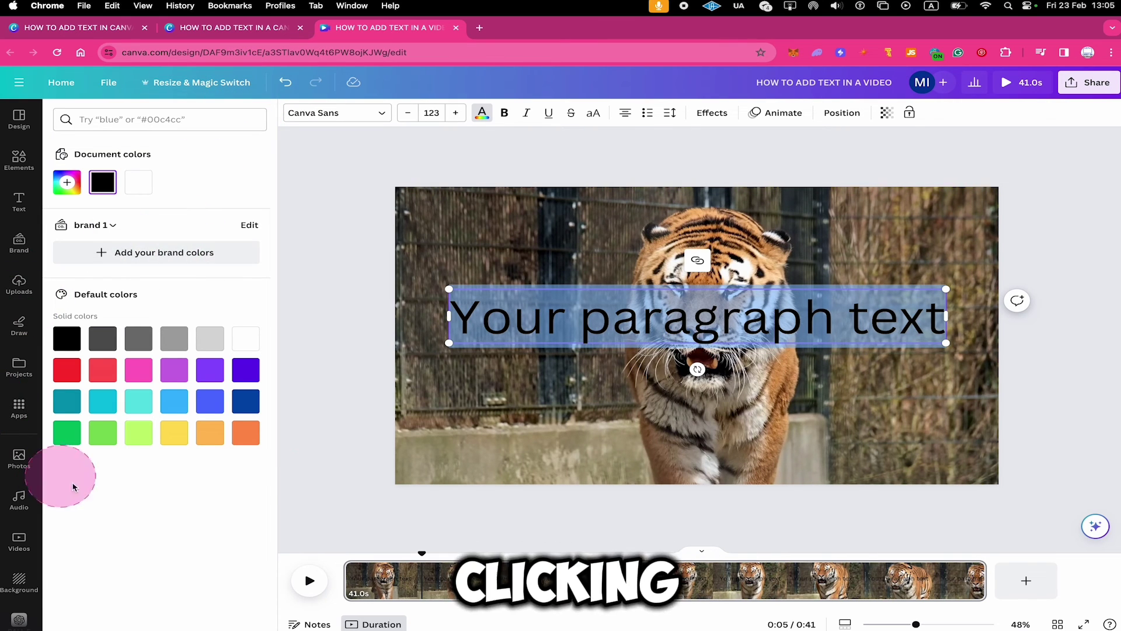
click(249, 339)
click(643, 385)
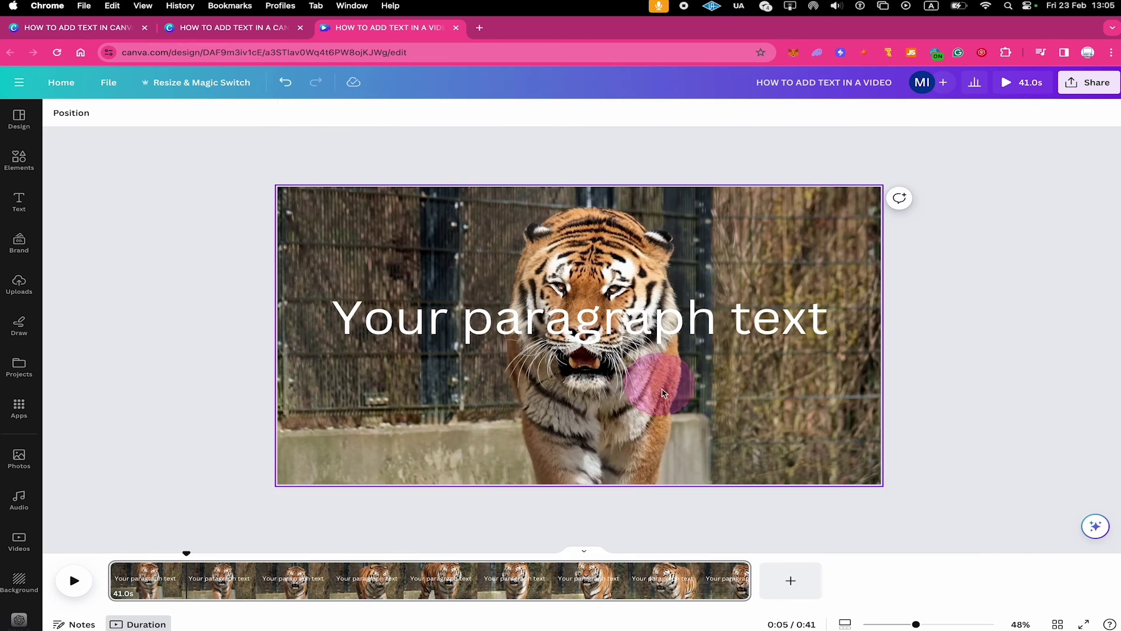
Replace the placeholder text on the tiger video with "THIS TIGER RIGHT HERE"
click(581, 319)
double_click(581, 319)
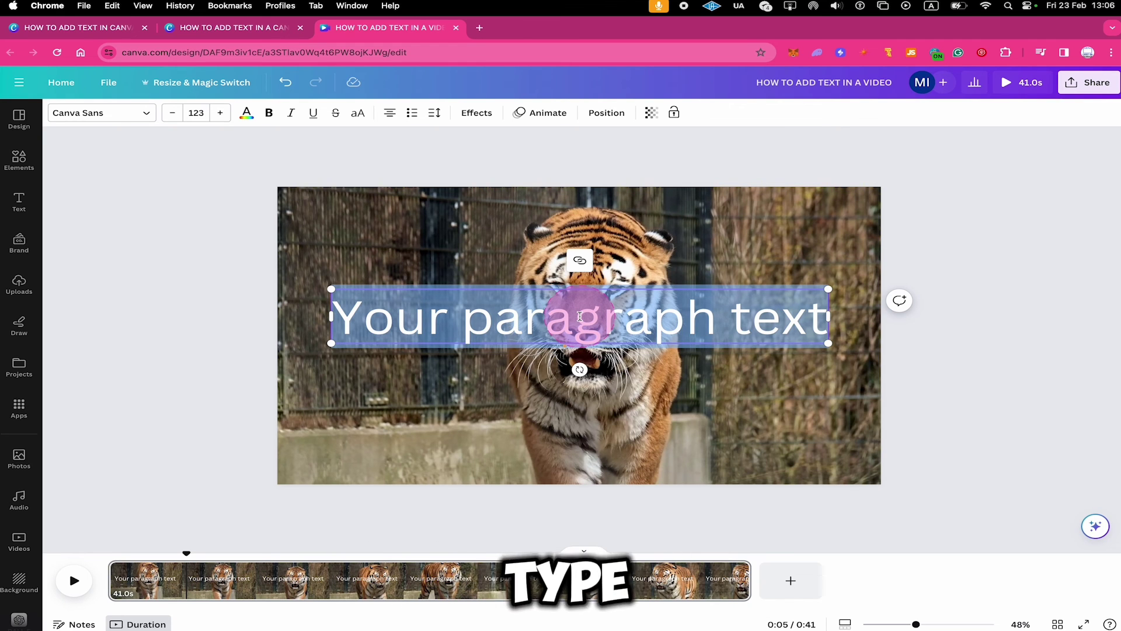
text(THIS)
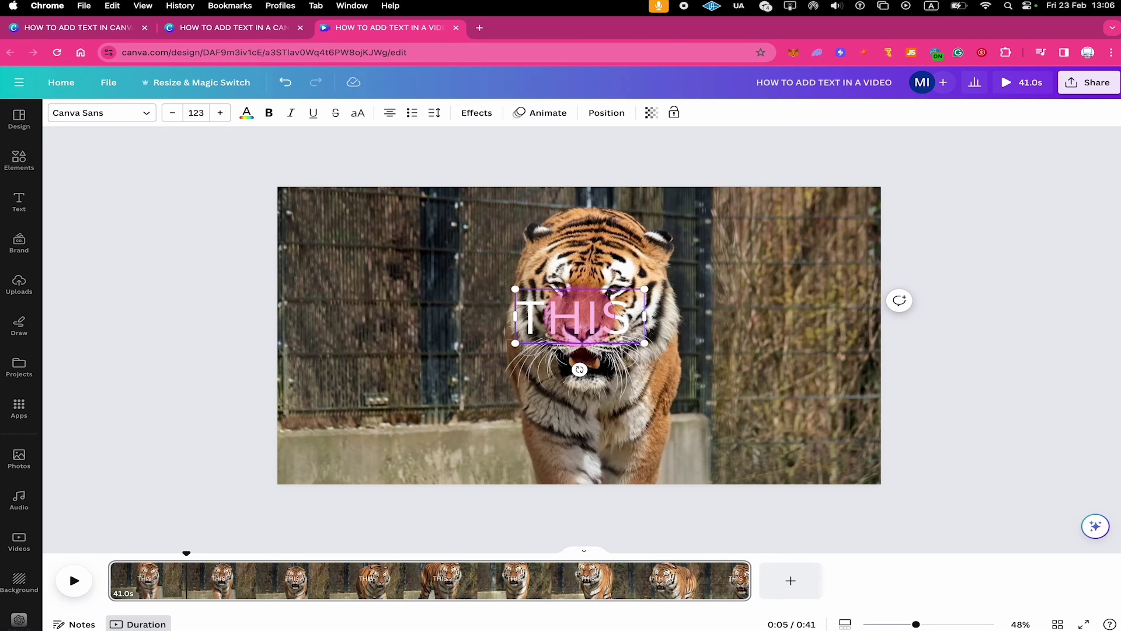
text( TIGER RIGHT HERE)
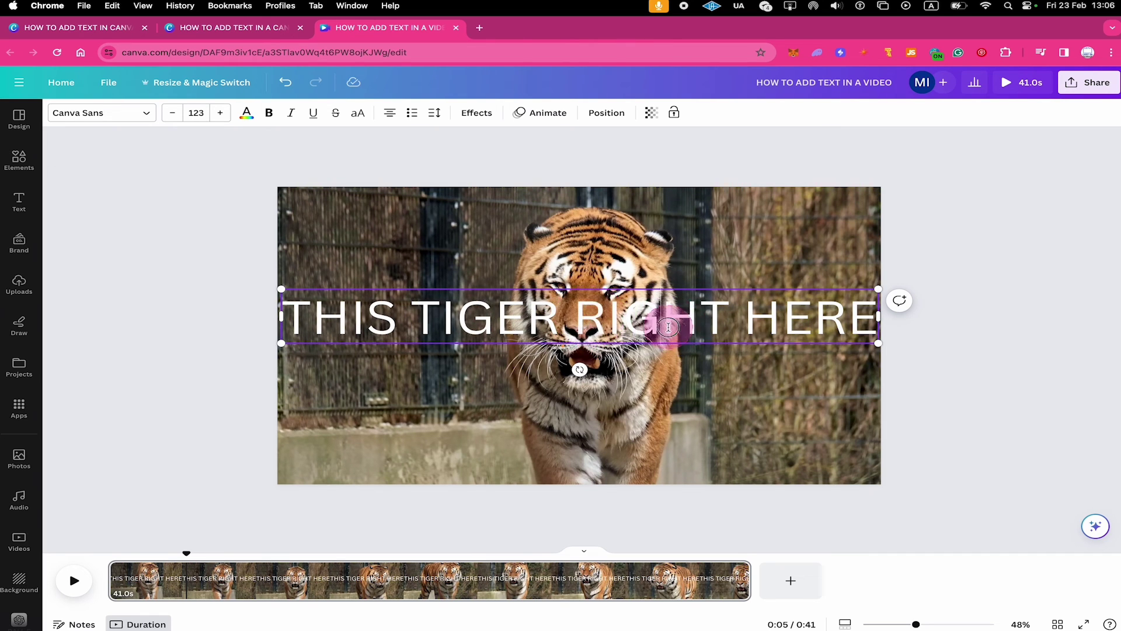
Shorten the text to "THIS TIGER" and enlarge it across the lower part of the video
double_click(590, 316)
drag(590, 316, 832, 317)
key(BackSpace)
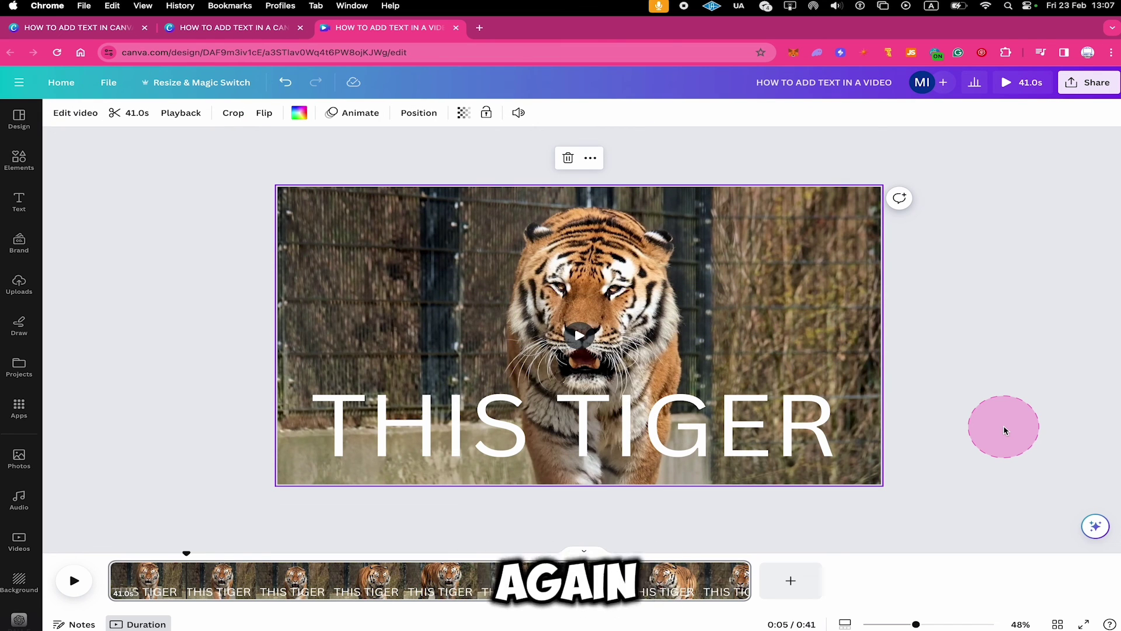
Add another text box over the tiger video and enlarge it
key(t)
drag(562, 299, 289, 243)
drag(602, 304, 816, 292)
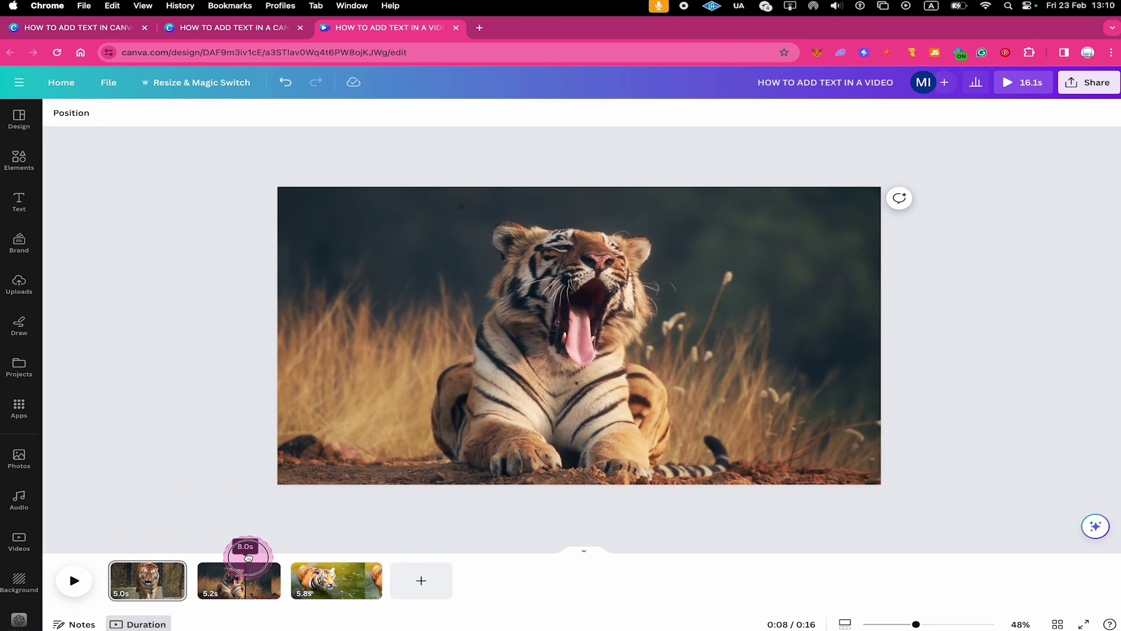
Go to the third clip, the tiger in the water, at 0:14 in the timeline
click(363, 570)
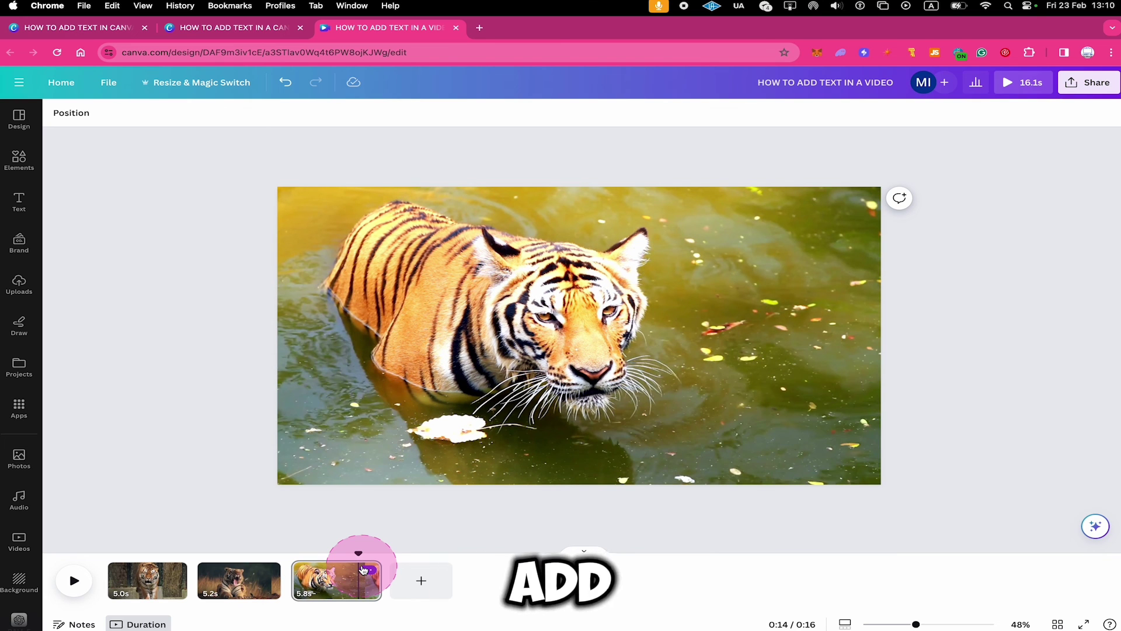